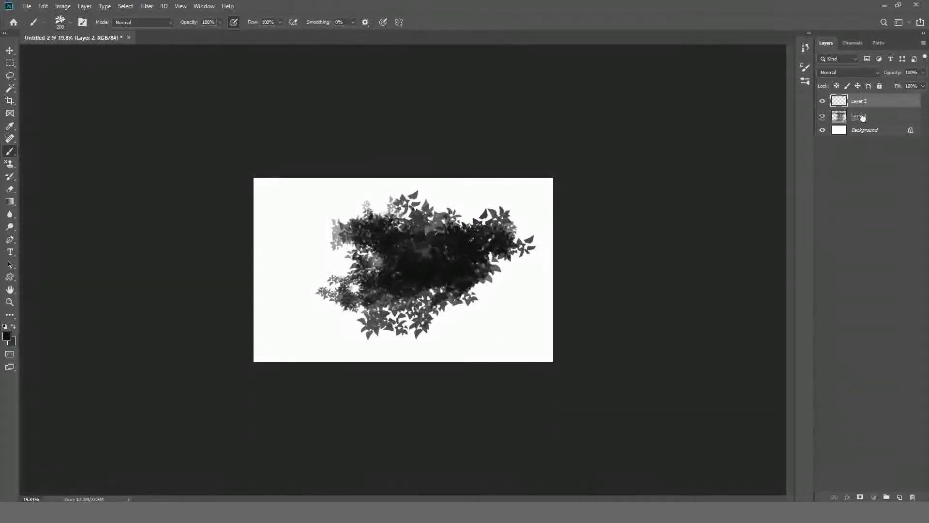
Drag the old grey leaf layer, Layer 1, onto the Delete Layer trash icon.
left_click_drag(864, 118, 896, 326)
left_click_drag(902, 471, 912, 497)
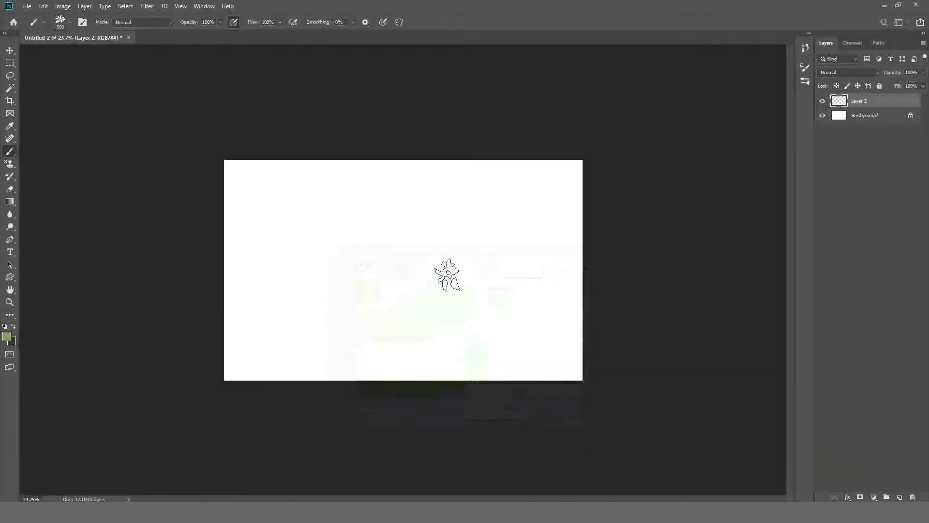
Paint mid-green leaves across the canvas centre, middle and lower right with the leaf brush.
mouse_move(416, 259)
left_mouse_down()
mouse_move(394, 263)
mouse_move(395, 276)
mouse_move(342, 265)
mouse_move(327, 282)
left_mouse_up()
key("bracketleft")
key("bracketleft")
key("bracketleft")
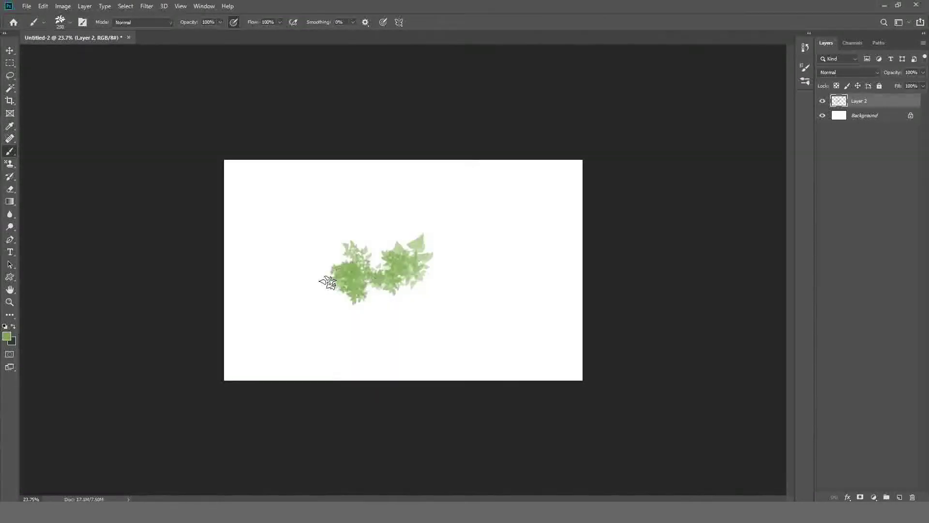
mouse_move(395, 259)
left_mouse_down()
mouse_move(388, 255)
mouse_move(426, 261)
mouse_move(413, 202)
mouse_move(381, 213)
left_mouse_up()
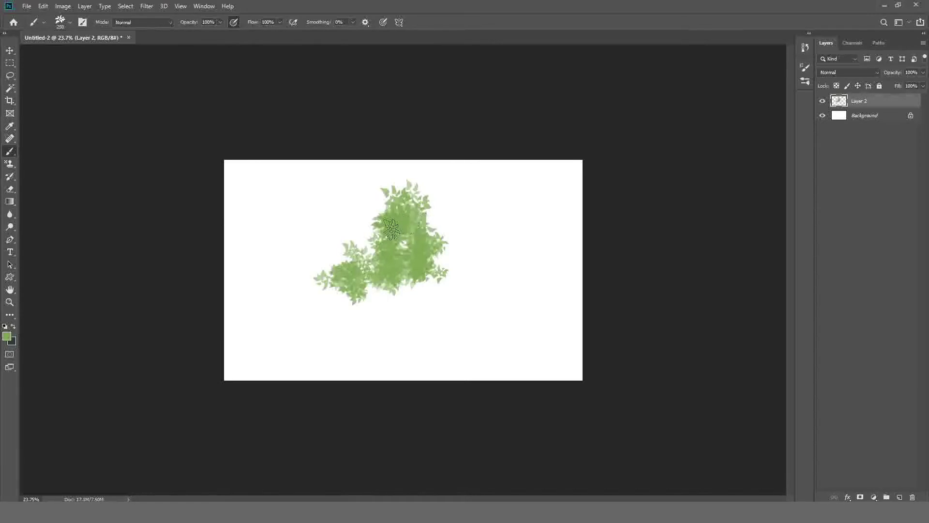
mouse_move(444, 218)
left_mouse_down()
mouse_move(453, 263)
mouse_move(474, 273)
mouse_move(444, 307)
left_mouse_up()
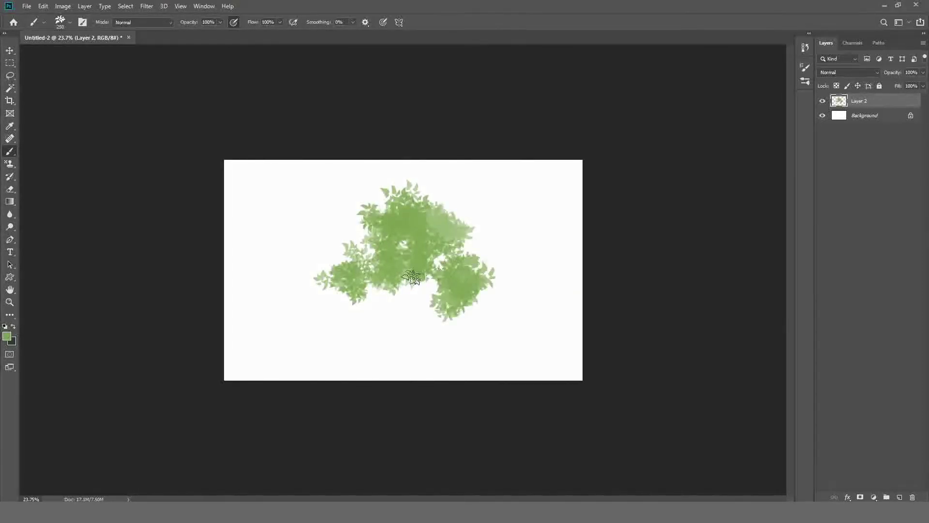
mouse_move(412, 277)
left_mouse_down()
mouse_move(472, 252)
mouse_move(472, 208)
mouse_move(503, 203)
mouse_move(459, 205)
mouse_move(509, 232)
mouse_move(508, 266)
mouse_move(474, 293)
left_mouse_up()
key("bracketright")
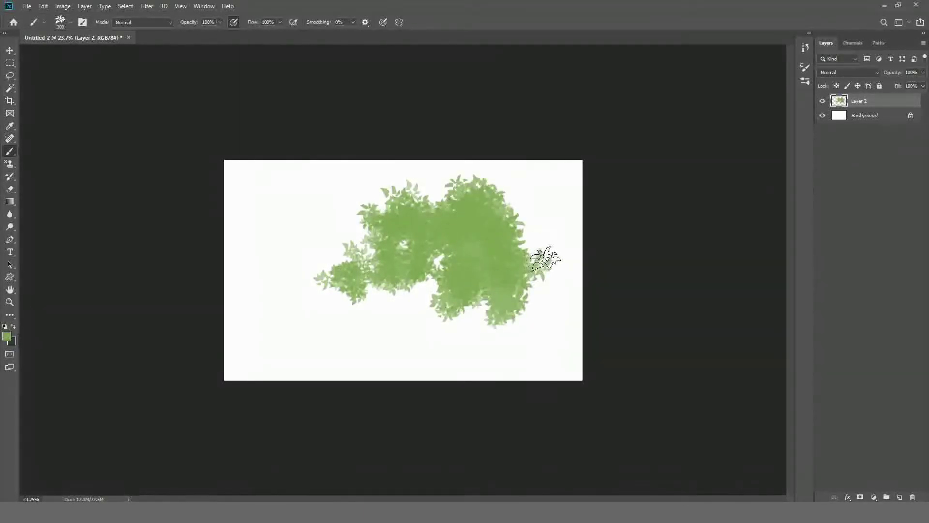
Extend the foliage along the right side, upper-right corner and lower left, then add a new layer.
mouse_move(545, 259)
left_mouse_down()
mouse_move(535, 193)
mouse_move(506, 181)
left_mouse_up()
key("bracketleft")
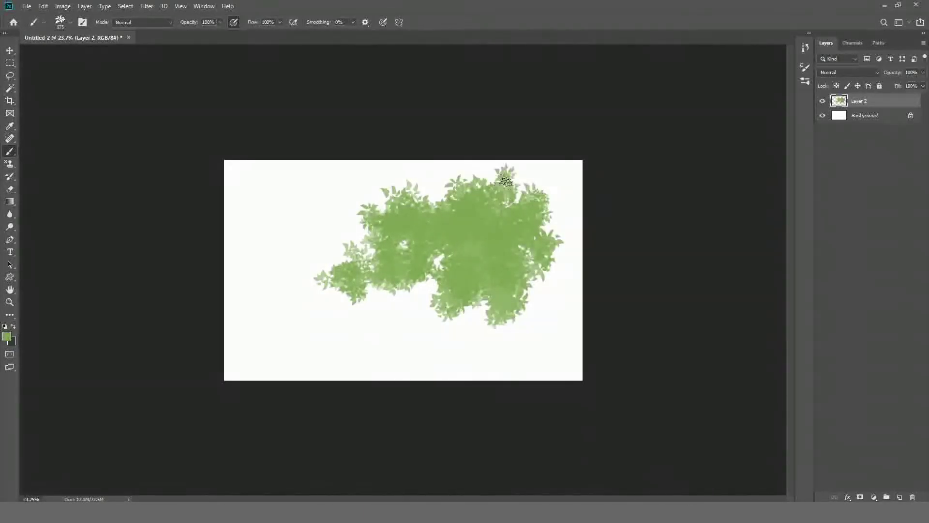
mouse_move(549, 208)
left_mouse_down()
mouse_move(566, 174)
mouse_move(618, 245)
mouse_move(530, 323)
mouse_move(538, 310)
mouse_move(470, 189)
mouse_move(361, 292)
mouse_move(308, 311)
mouse_move(363, 317)
mouse_move(362, 290)
left_mouse_up()
key("bracketleft")
left_click_drag(333, 253, 348, 283)
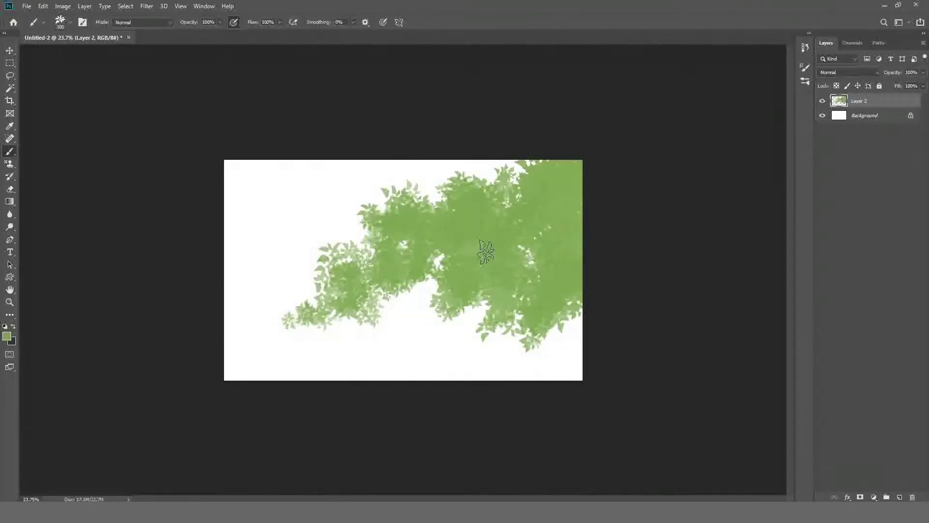
key("bracketright")
mouse_move(418, 305)
left_mouse_down()
mouse_move(460, 273)
mouse_move(422, 300)
mouse_move(532, 329)
mouse_move(387, 310)
mouse_move(484, 314)
left_mouse_up()
key("ctrl+shift+alt+n")
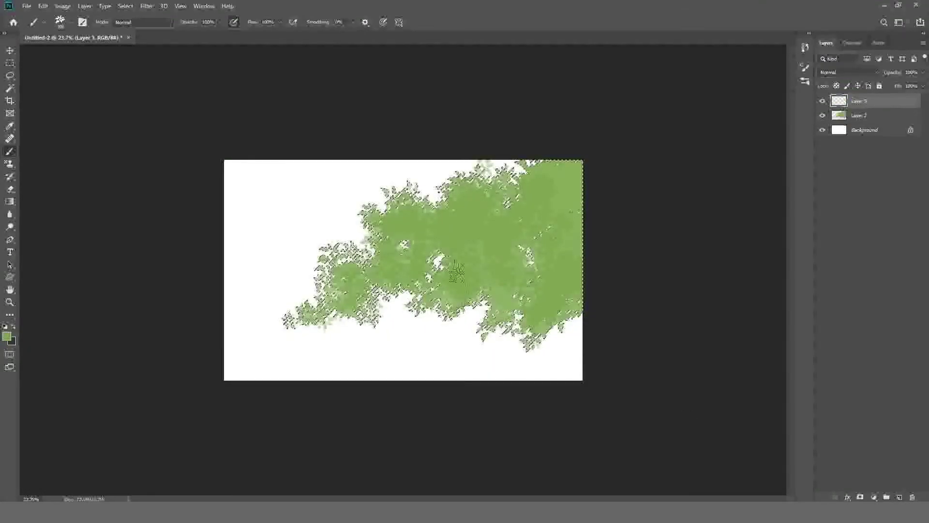
Choose a lighter green as the foreground colour in the Color Picker.
left_click(353, 280, "alt")
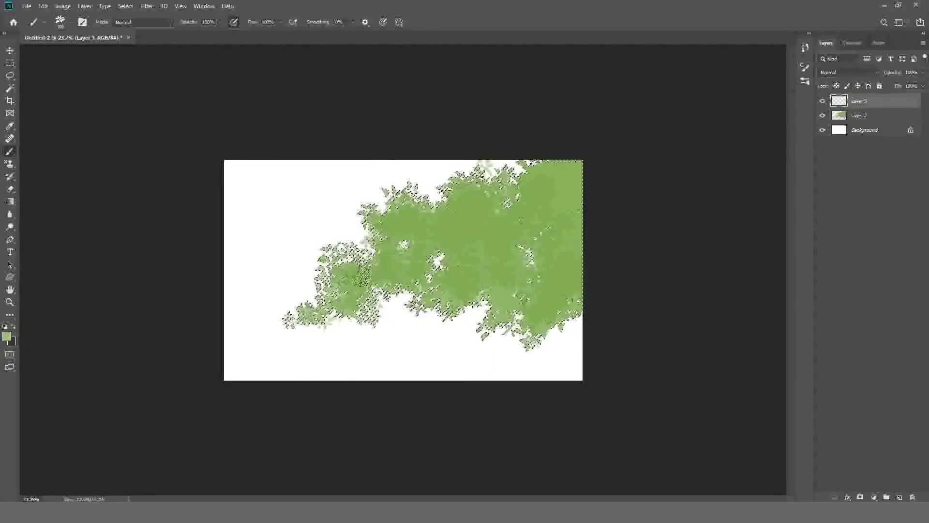
left_click(7, 336)
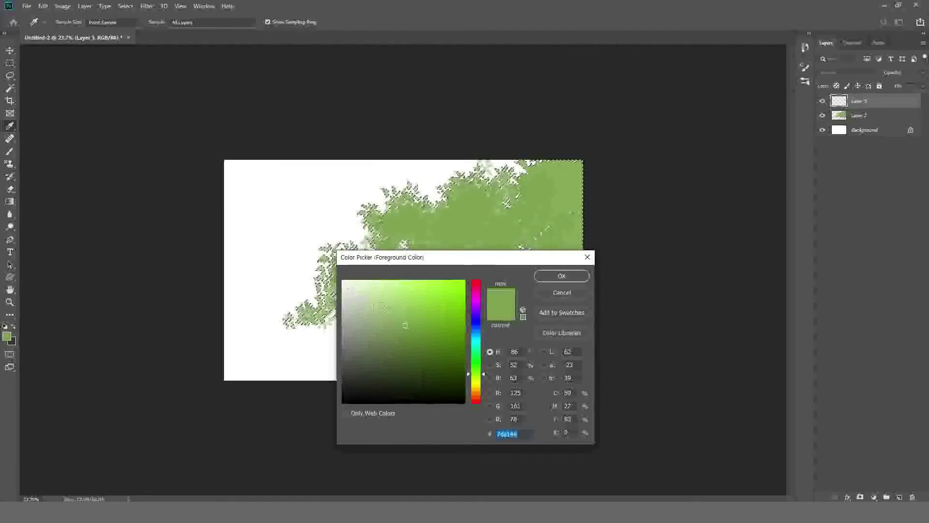
left_click(399, 319)
left_click(561, 276)
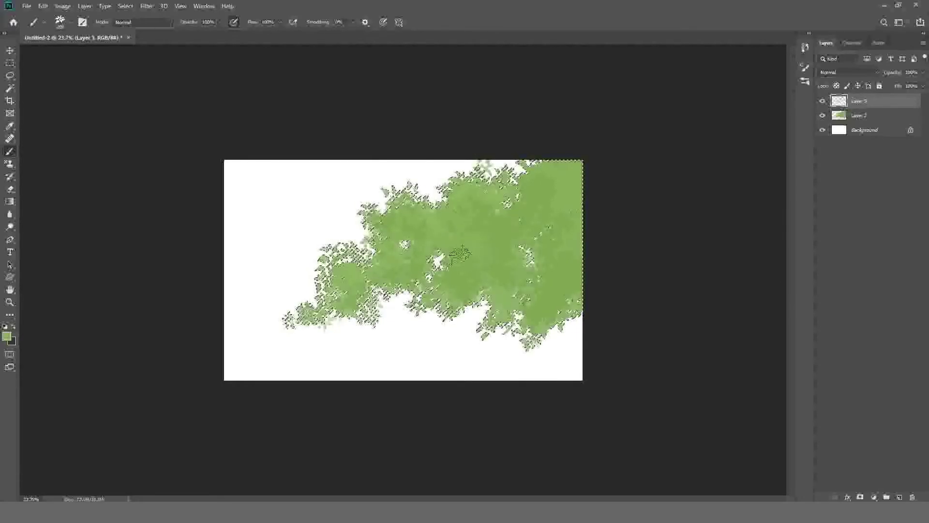
Paint lighter green over the top foliage, then reload the Layer 2 foliage outline as a selection.
left_click_drag(479, 246, 549, 169)
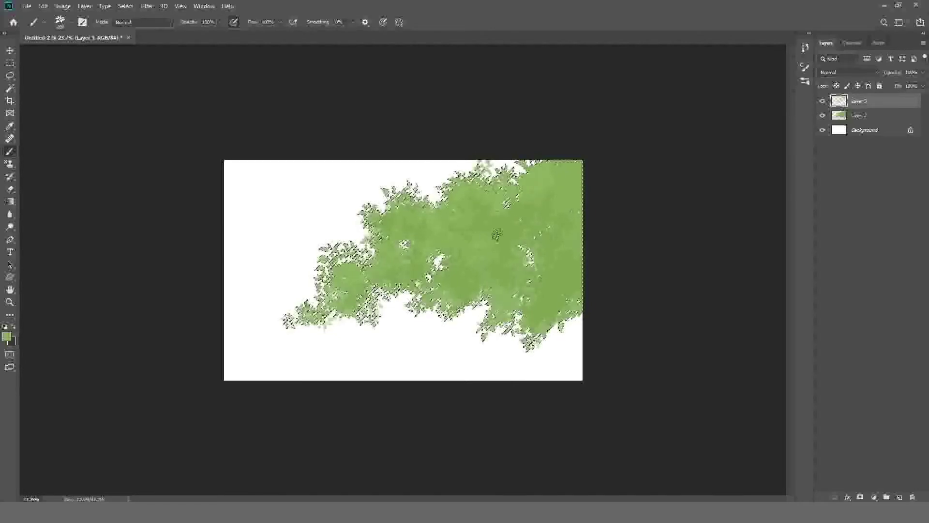
left_click_drag(541, 244, 416, 190)
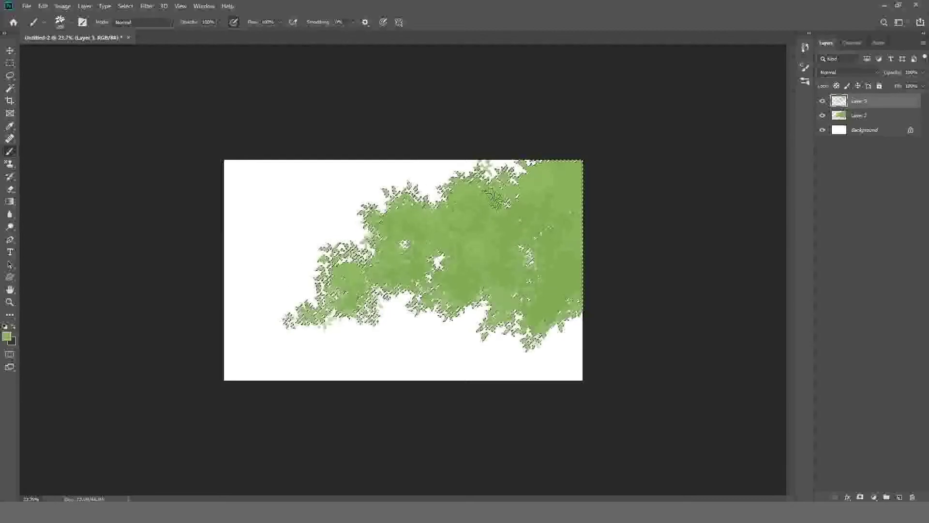
key("ctrl+d")
left_click_drag(483, 321, 485, 326)
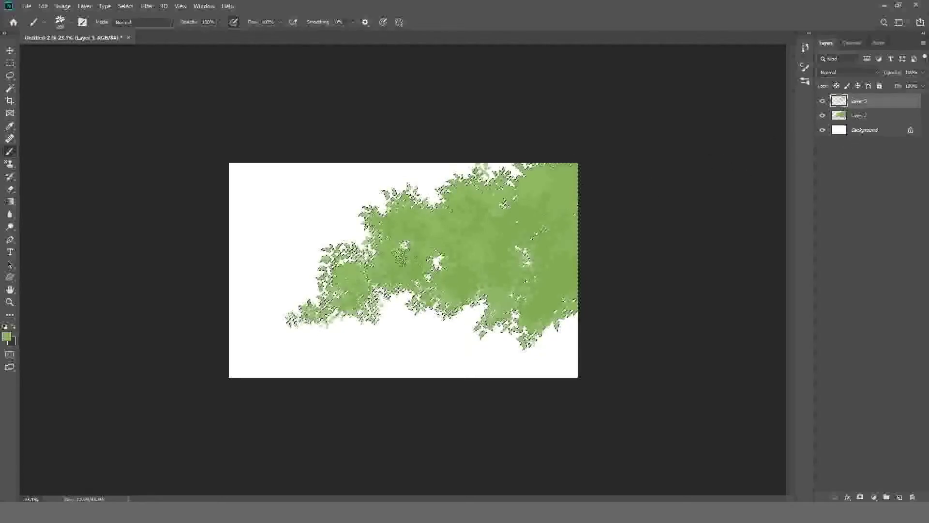
left_click(844, 118, "ctrl")
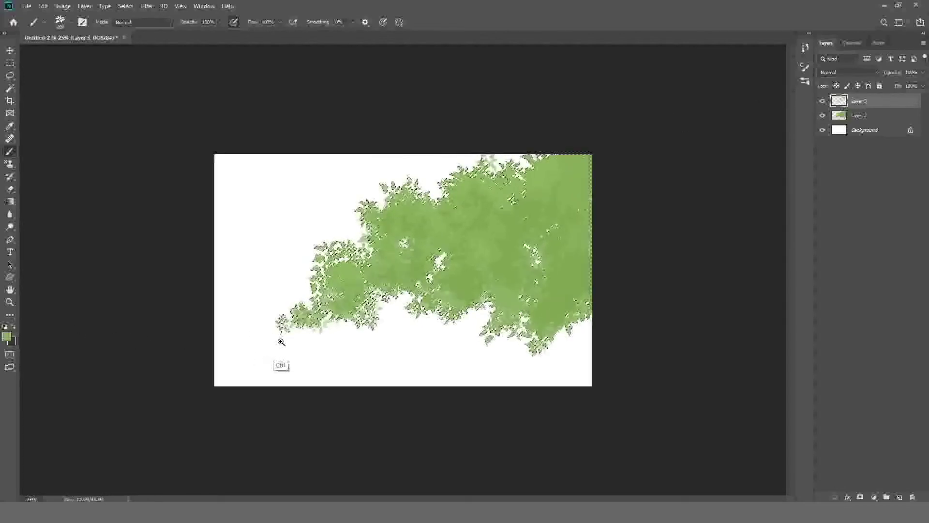
left_click(280, 322, "ctrl")
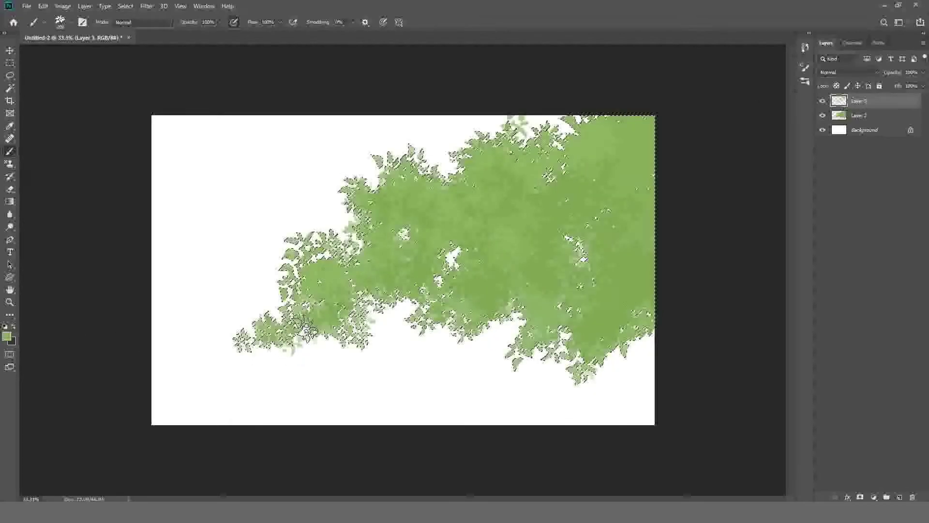
Set a paler green foreground colour and return to the brush.
left_click(6, 335)
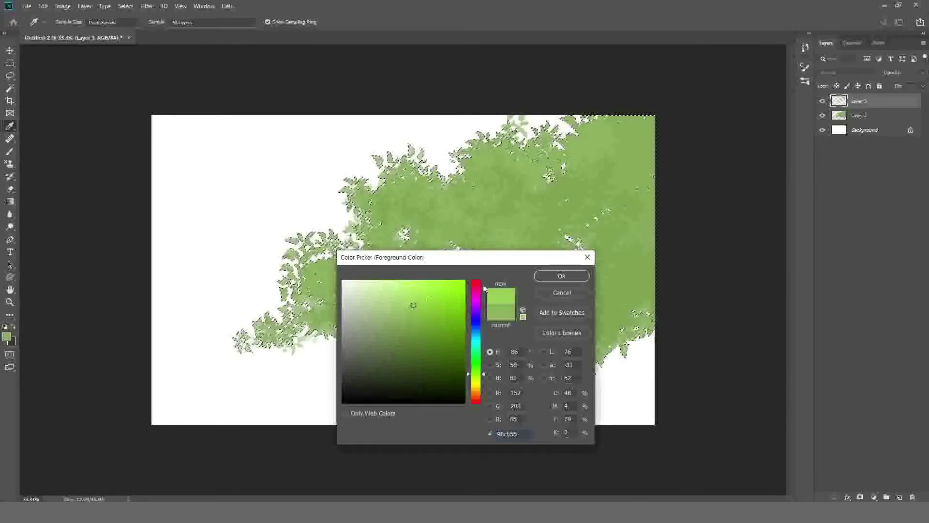
left_click(554, 276)
key("b")
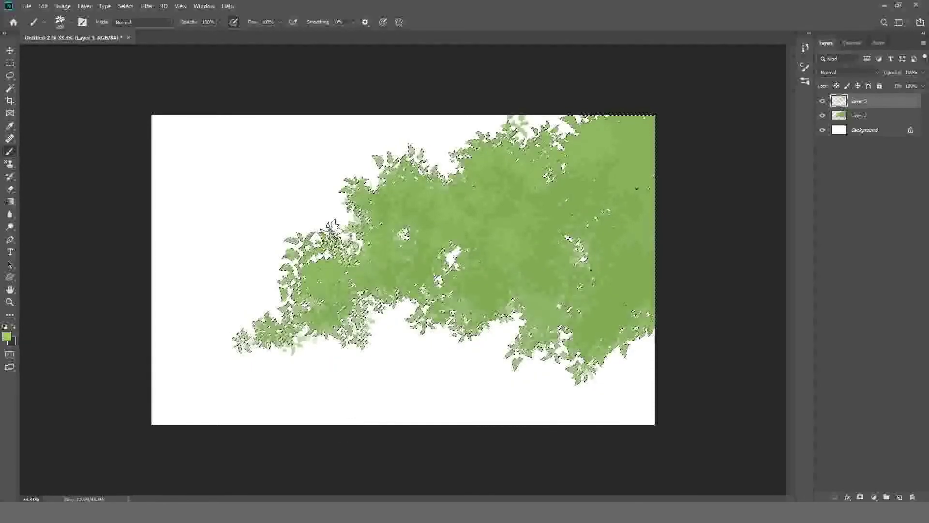
Add pale leaf highlights along the left, lower-left and top foliage edges, then add Layer 4.
left_click_drag(333, 228, 311, 272)
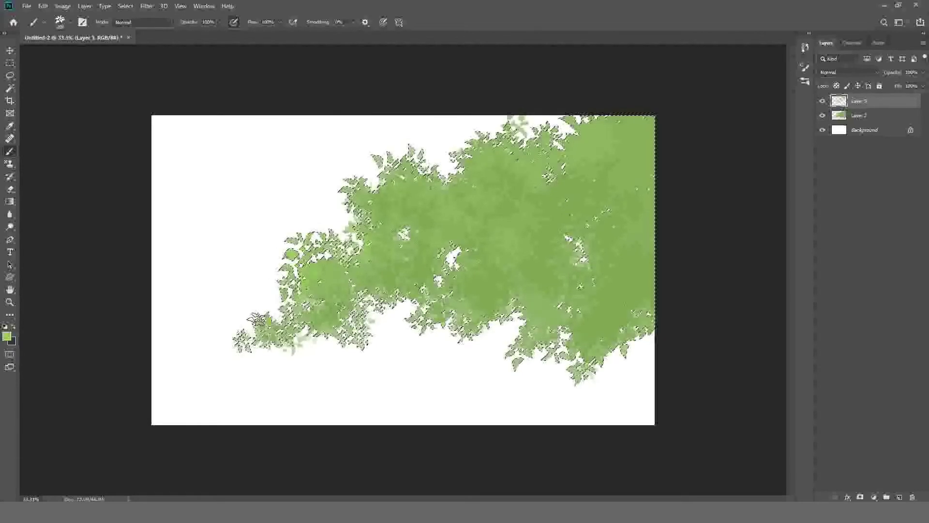
left_click_drag(256, 320, 356, 271)
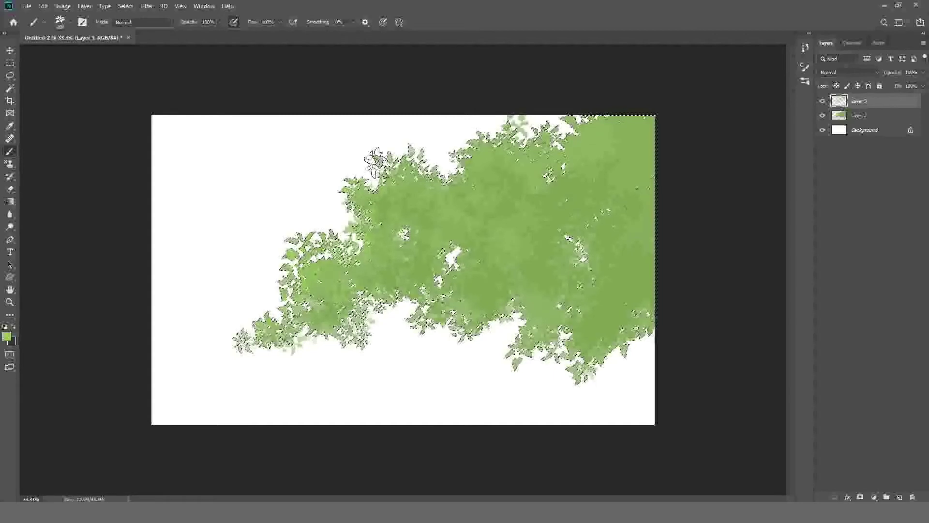
left_click_drag(375, 162, 459, 165)
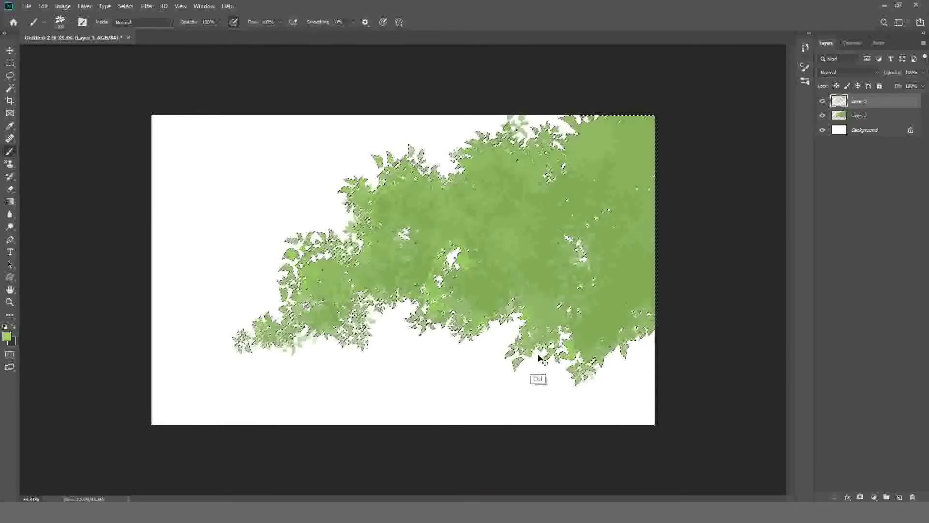
left_click_drag(538, 357, 480, 386)
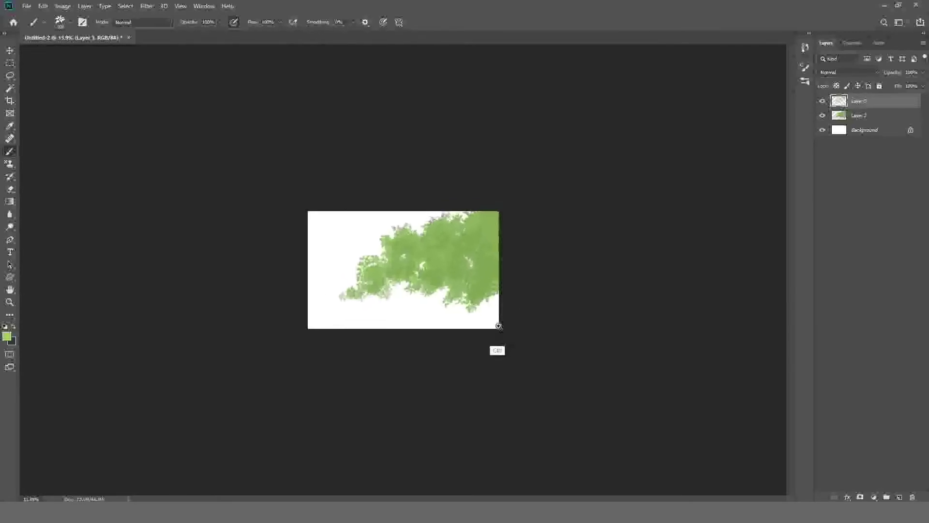
left_click_drag(515, 307, 354, 281)
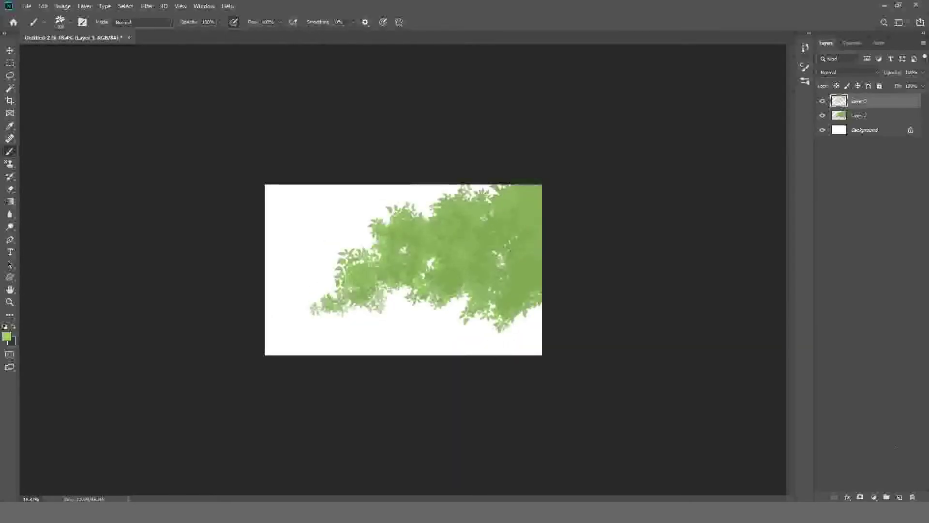
left_click(899, 498)
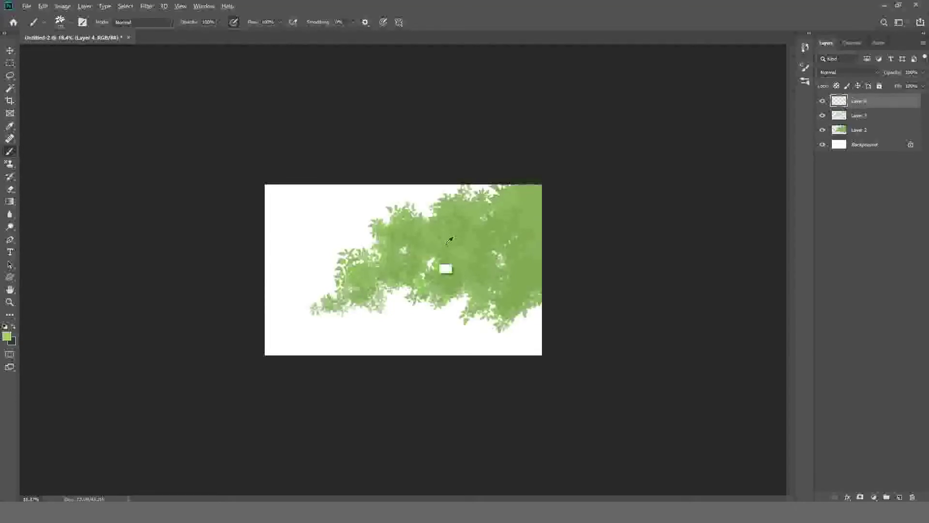
Choose a darker, richer green foreground colour, undoing a stray brush patch.
left_click(7, 337)
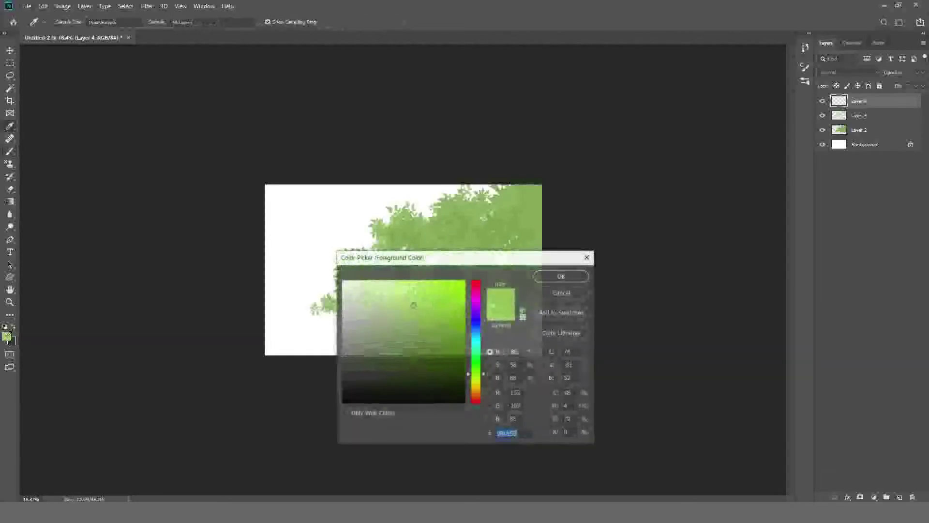
left_click(478, 372)
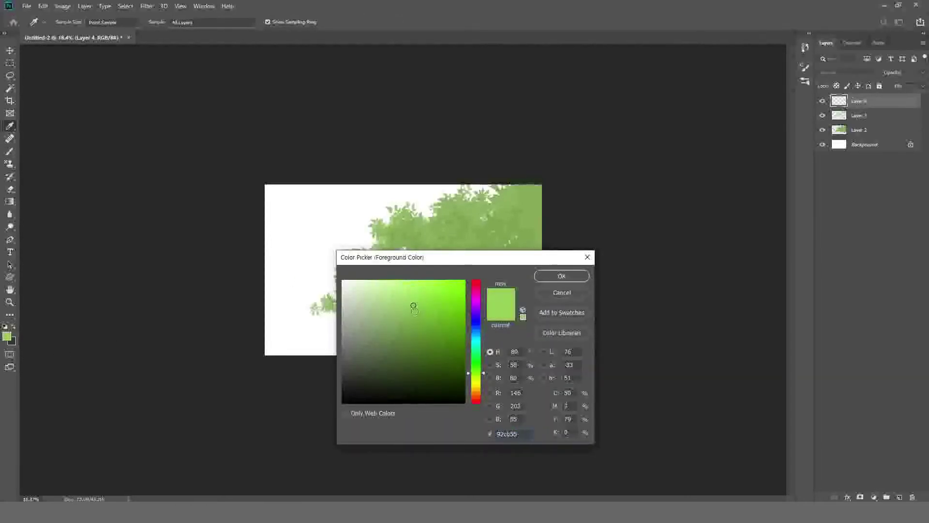
left_click_drag(414, 310, 424, 318)
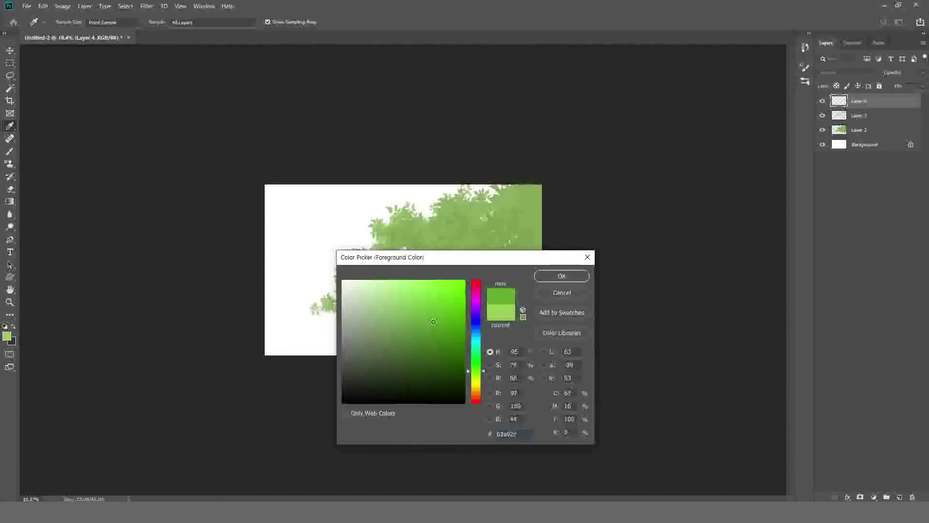
left_click_drag(434, 322, 433, 323)
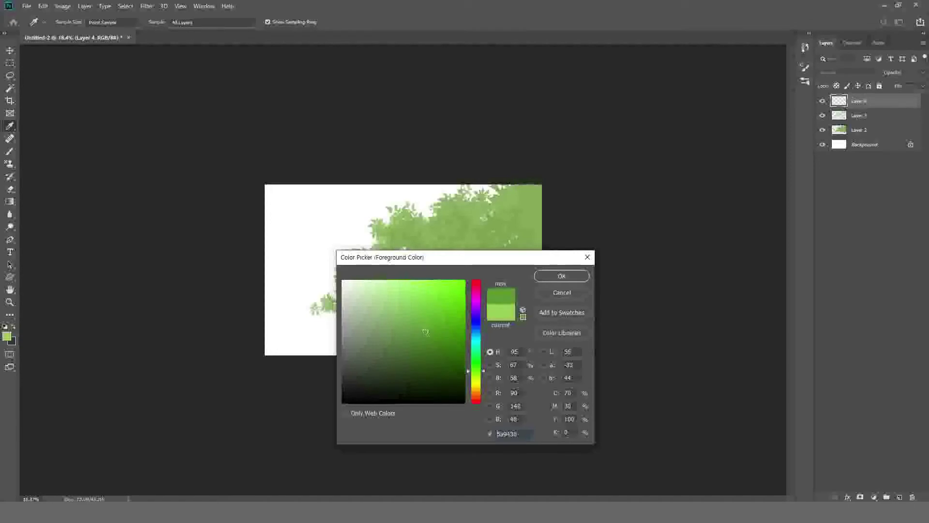
left_click(552, 277)
key("b")
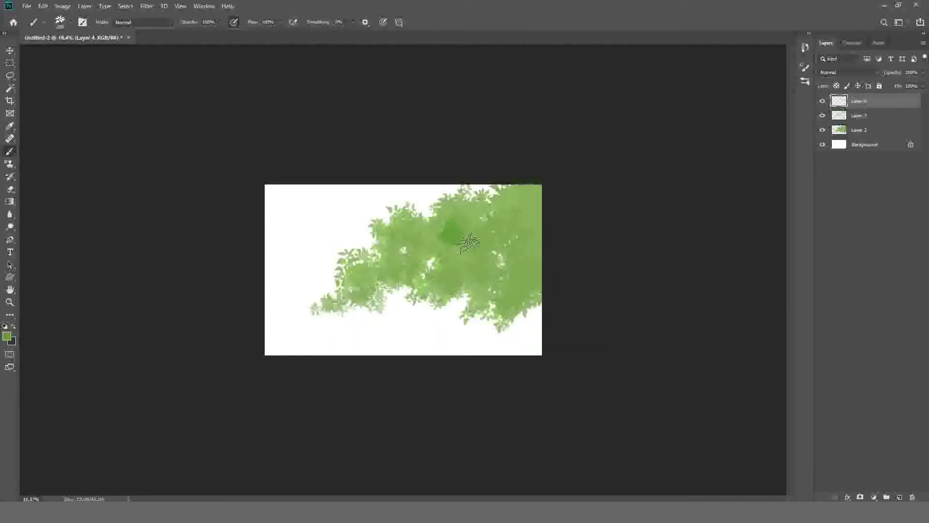
key("ctrl+z")
Adjust the green and paint dark green leaves across the central foliage.
left_click(7, 335)
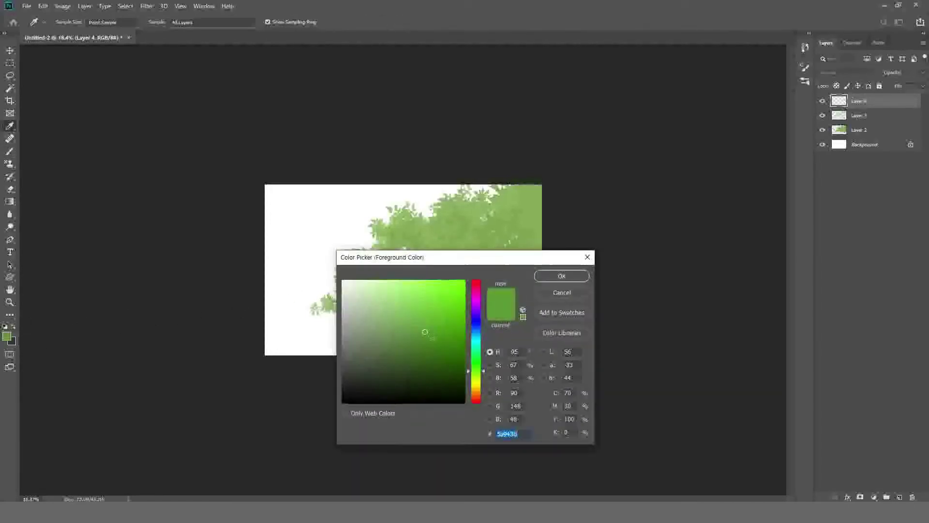
left_click_drag(432, 337, 426, 334)
left_click(561, 276)
mouse_move(464, 237)
left_mouse_down()
mouse_move(500, 223)
mouse_move(469, 248)
mouse_move(513, 193)
mouse_move(537, 242)
left_mouse_up()
left_click(7, 336)
left_click(557, 276)
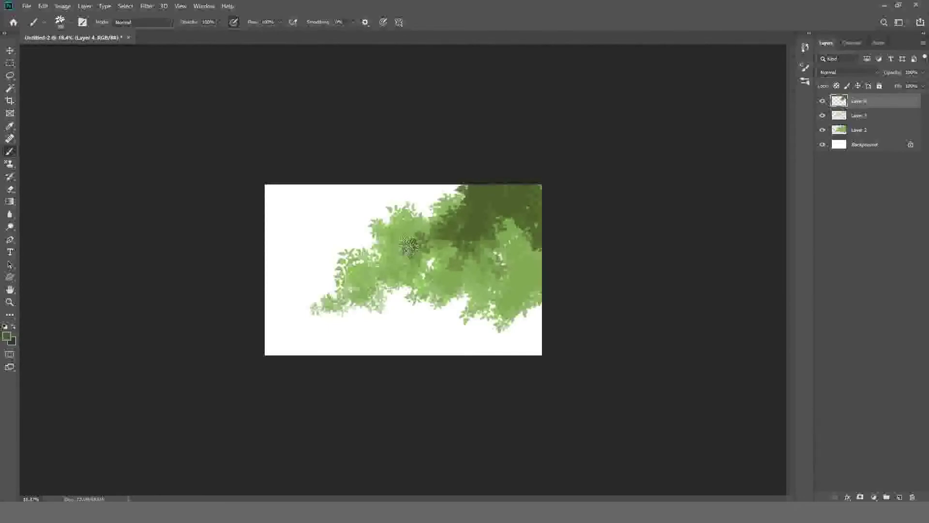
Paint darker olive-green leaves over the upper and upper-right foliage, then add Layer 5.
mouse_move(377, 239)
left_mouse_down()
mouse_move(383, 216)
mouse_move(373, 223)
mouse_move(405, 217)
mouse_move(403, 231)
mouse_move(398, 202)
mouse_move(443, 199)
mouse_move(411, 192)
left_mouse_up()
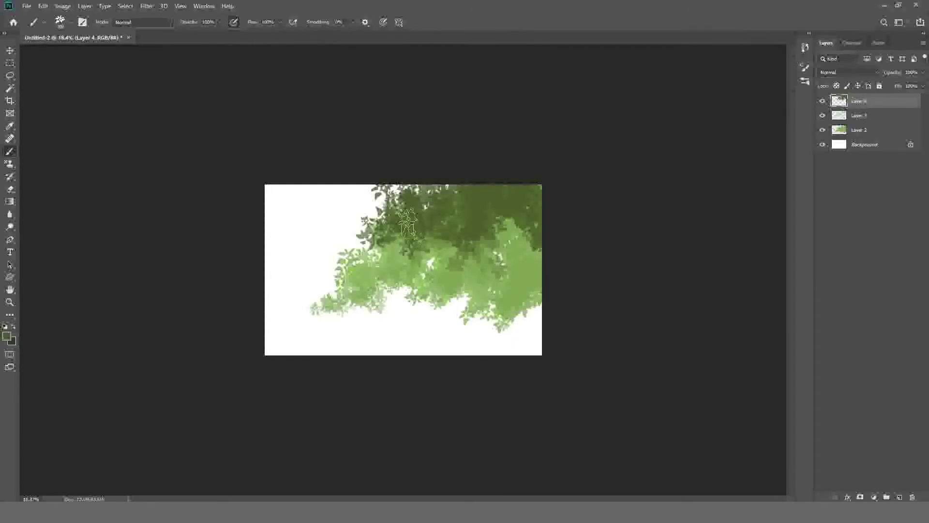
mouse_move(368, 272)
left_mouse_down()
mouse_move(403, 235)
mouse_move(461, 247)
left_mouse_up()
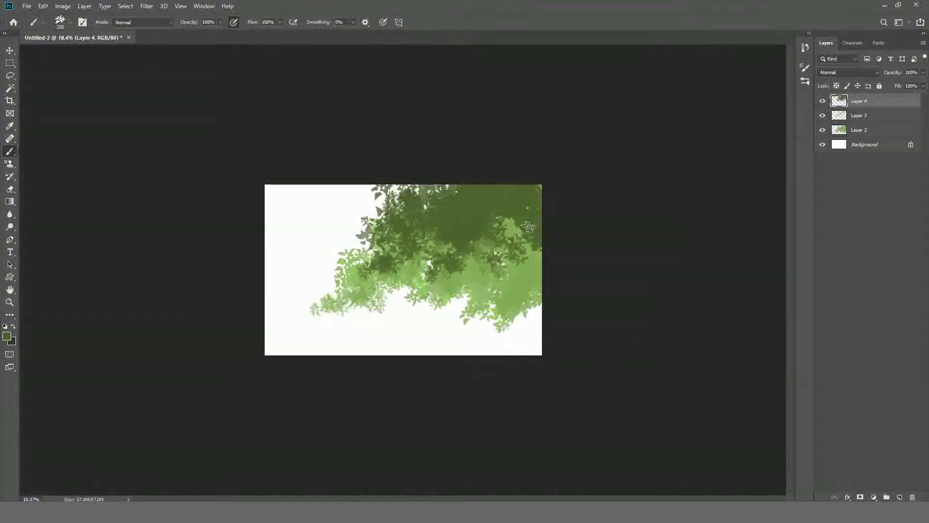
left_click_drag(505, 290, 525, 261)
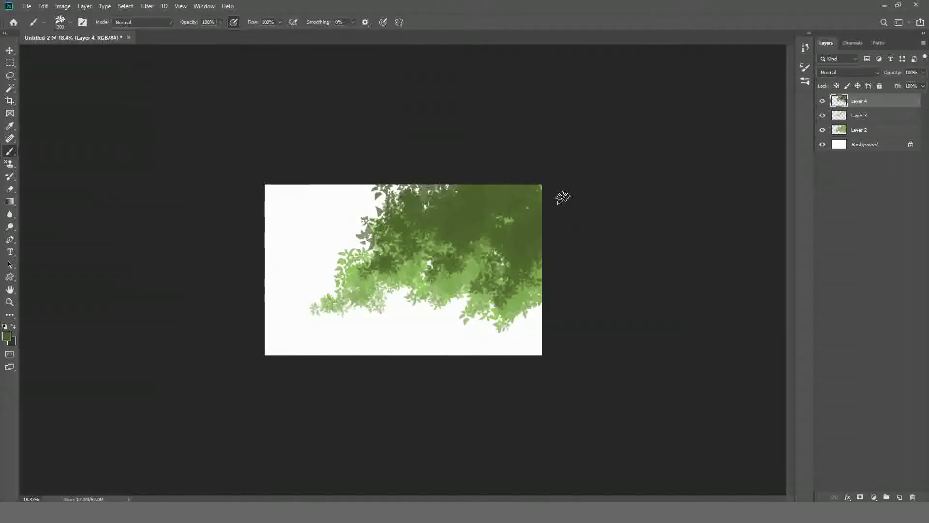
left_click(901, 497)
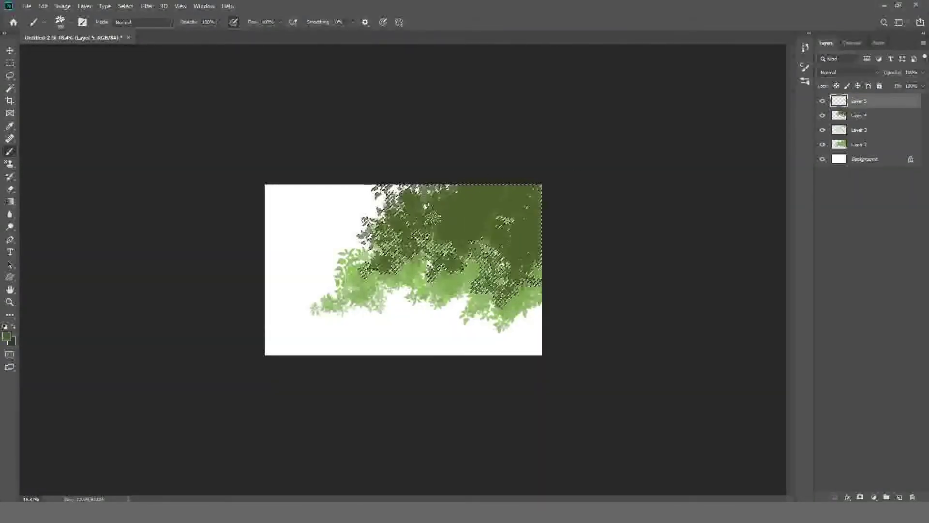
Set a dark green foreground colour in the Color Picker.
left_click(7, 335)
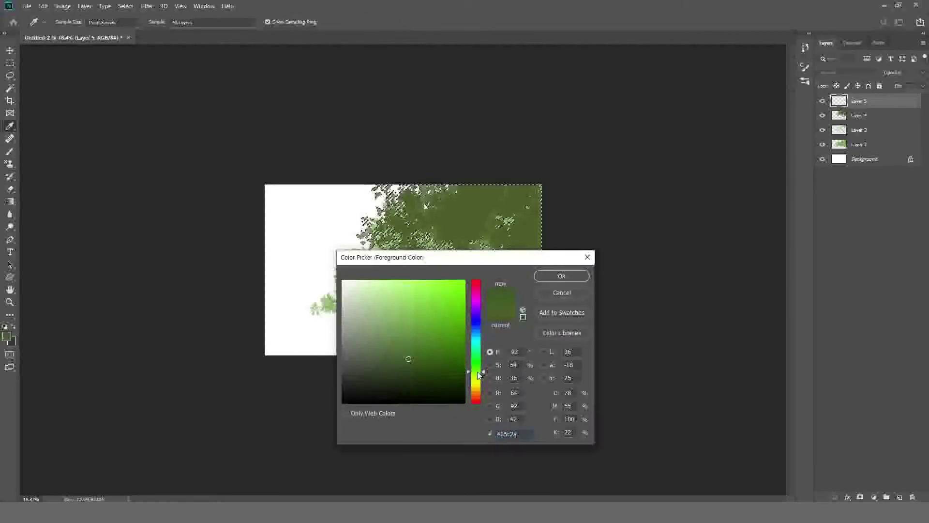
key("Return")
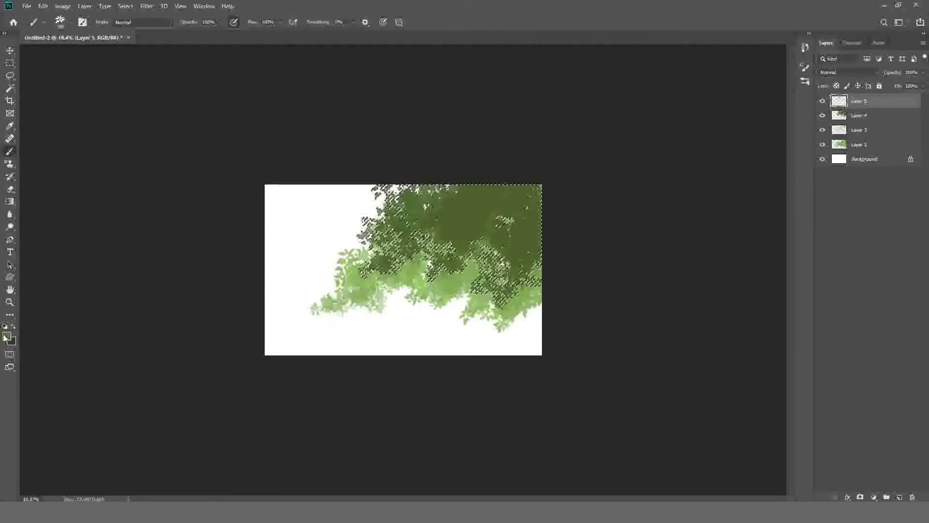
left_click(6, 335)
left_click(562, 276)
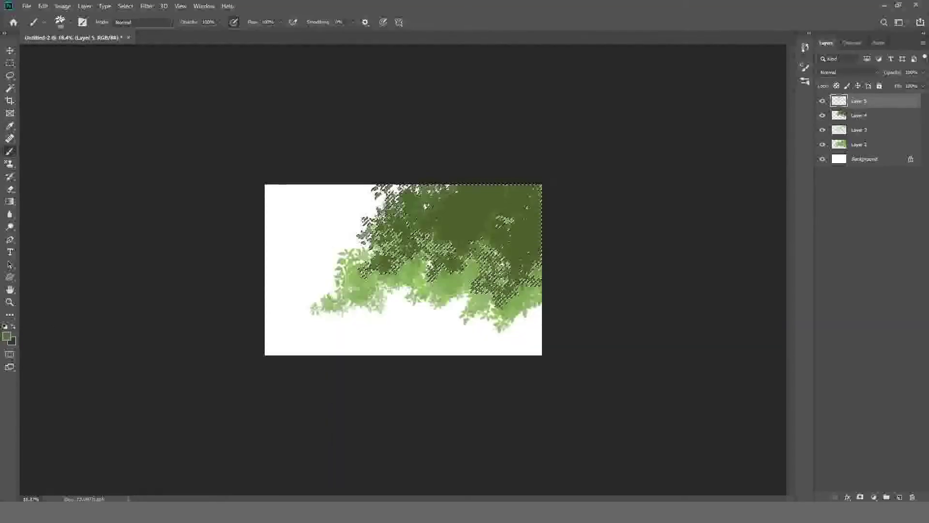
Paint textured leaf detail across the upper-left and right dark foliage, then add Layer 6.
mouse_move(370, 213)
left_mouse_down()
mouse_move(411, 206)
mouse_move(433, 183)
mouse_move(454, 214)
mouse_move(443, 212)
left_mouse_up()
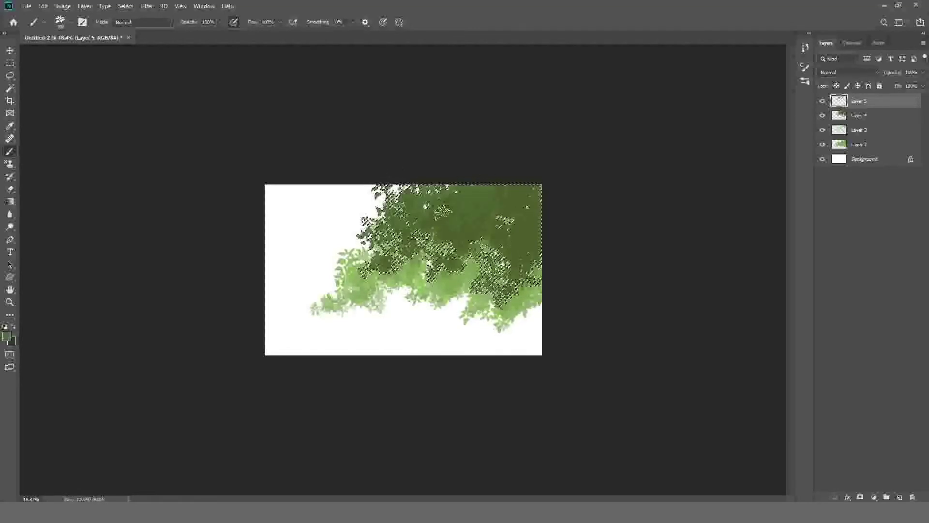
left_click_drag(529, 198, 533, 225)
left_click_drag(496, 189, 468, 168)
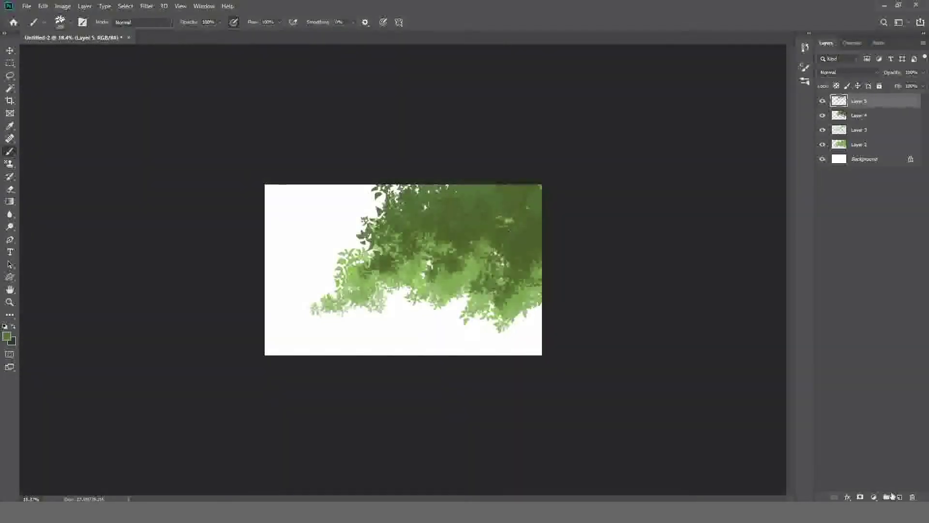
left_click(899, 497)
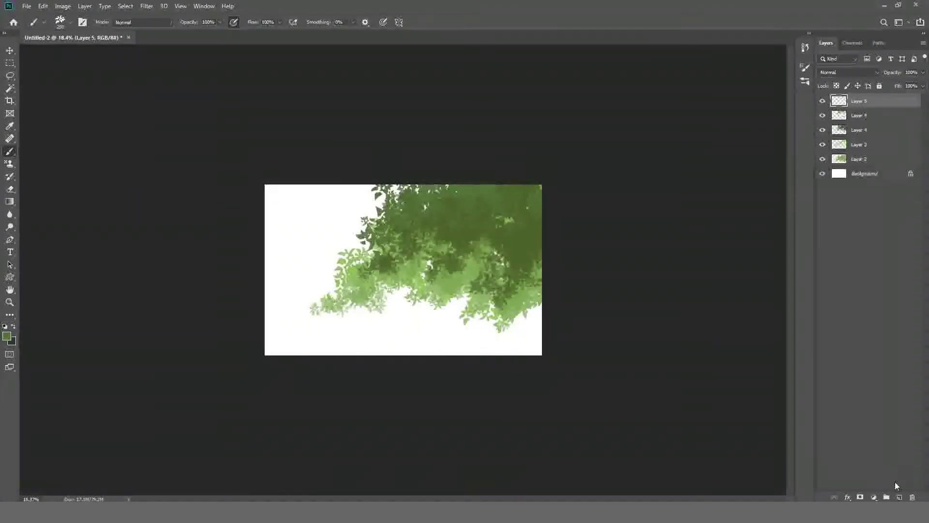
Load Layer 4's foliage as a selection and set the foreground to dark green #2d3f30.
left_click(837, 129, "ctrl")
left_click(8, 336)
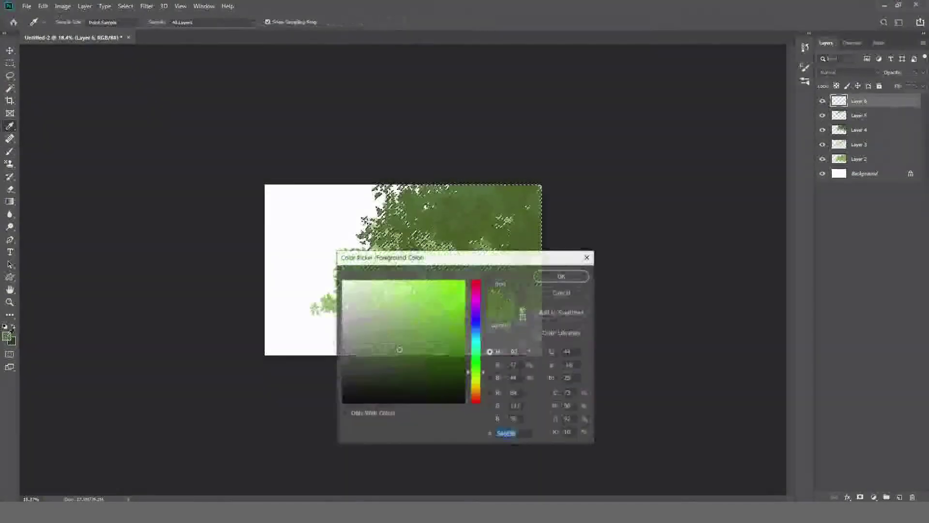
left_click(505, 223)
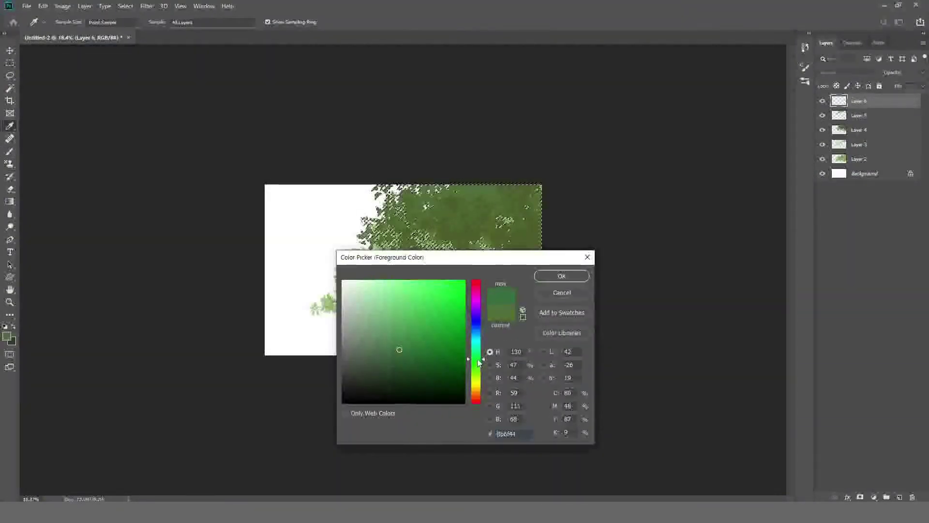
left_click(504, 224)
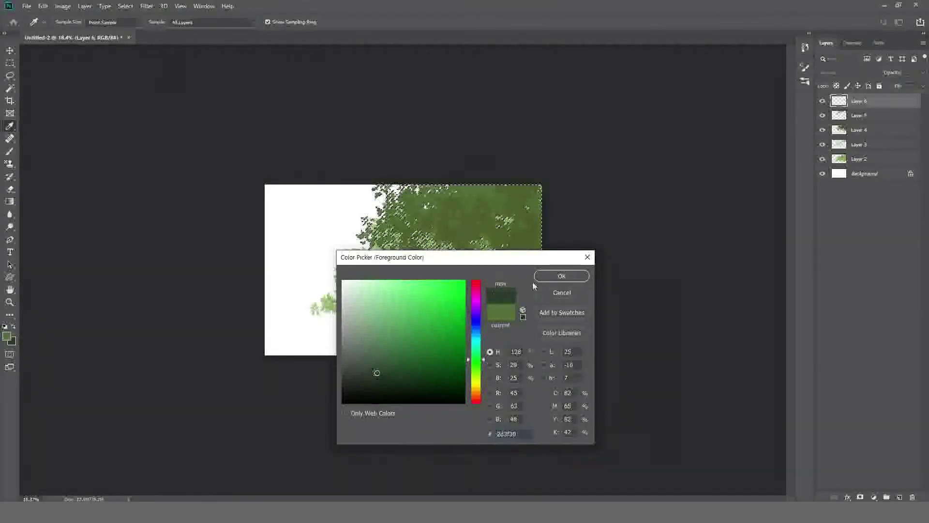
left_click(562, 276)
key("b")
Shade the top-right, top-centre and right foliage with dark green, then deselect.
mouse_move(484, 290)
left_mouse_down()
mouse_move(523, 242)
mouse_move(508, 198)
mouse_move(455, 206)
left_mouse_up()
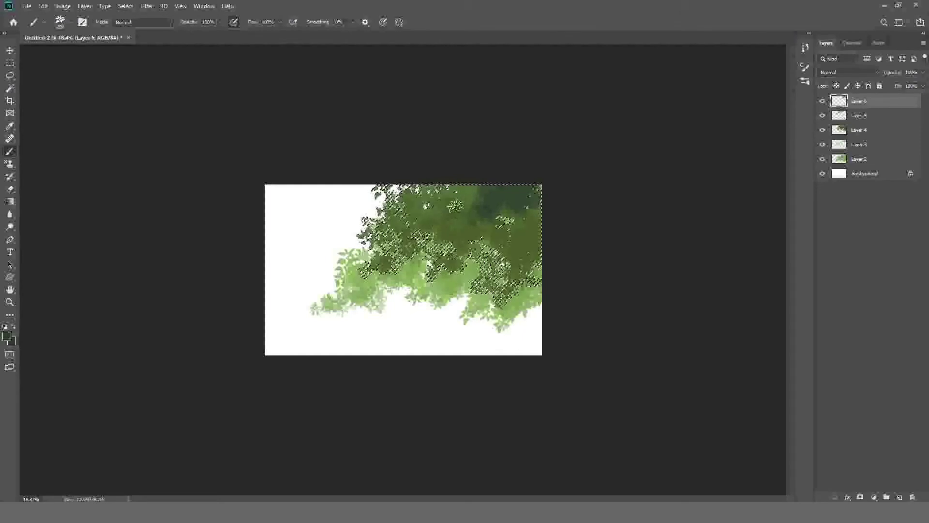
left_click_drag(455, 206, 481, 180)
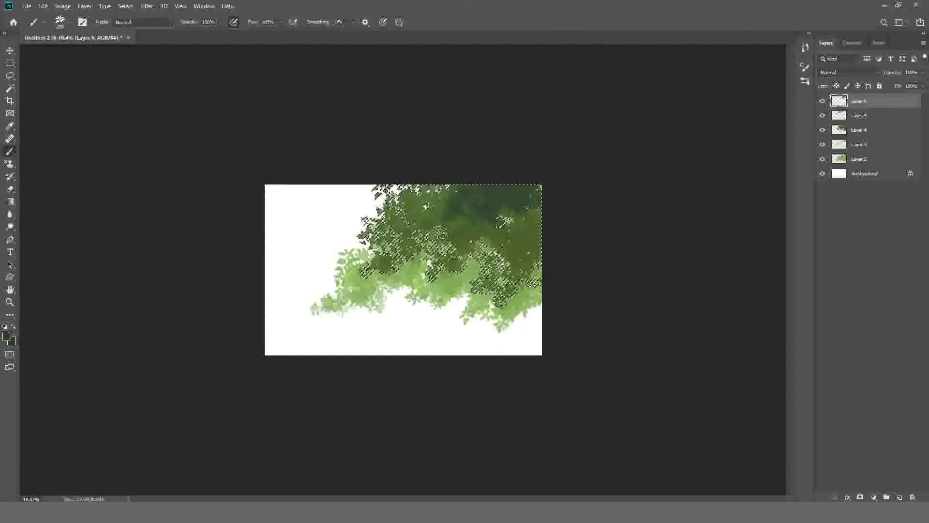
left_click_drag(438, 233, 517, 245)
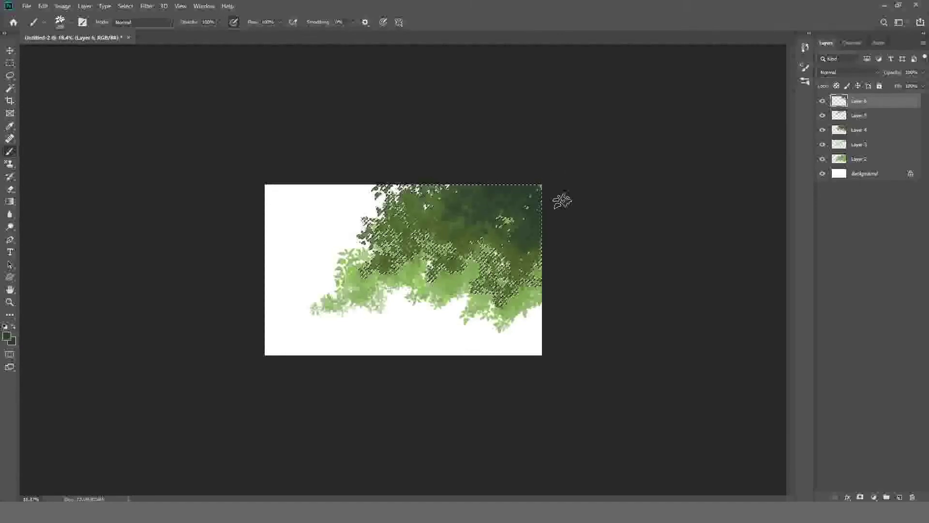
key("ctrl+d")
key("ctrl+minus")
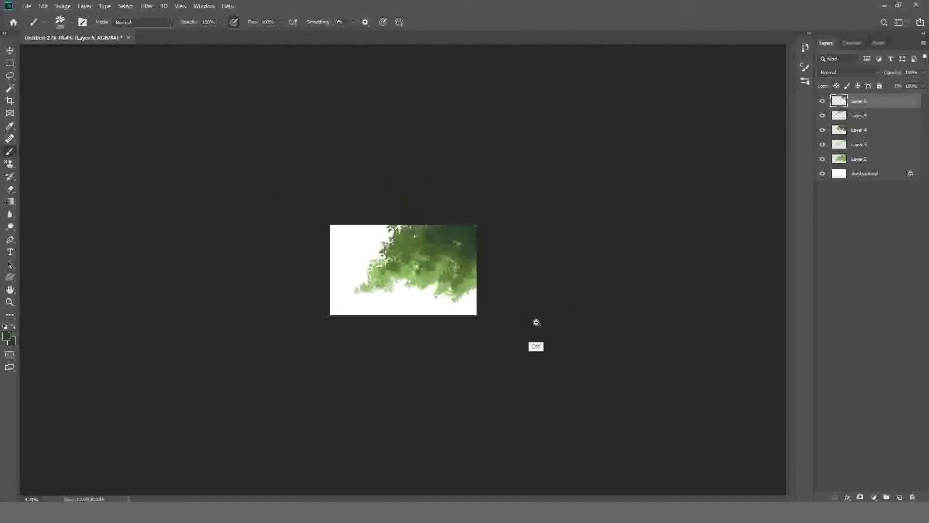
mouse_move(537, 322)
left_mouse_down()
mouse_move(560, 324)
mouse_move(550, 321)
left_mouse_up()
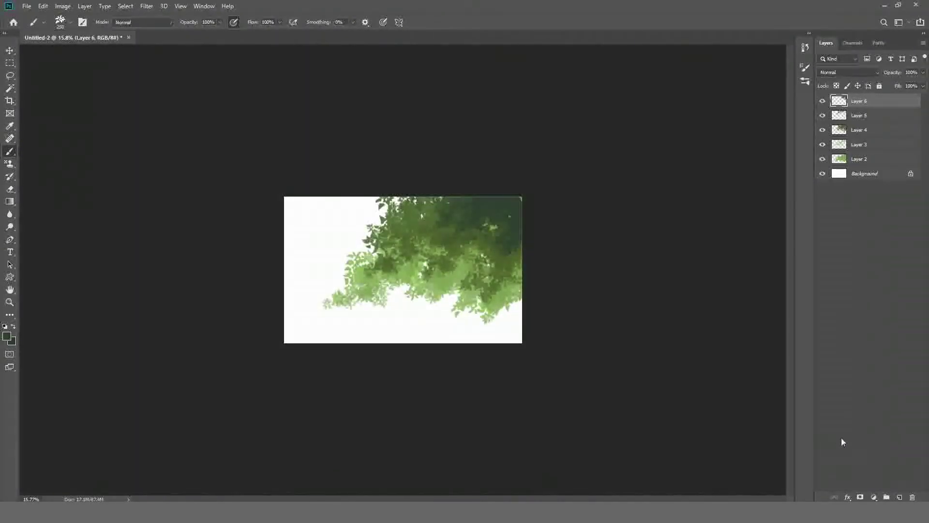
Load Layer 6's pixels as a selection and set the foreground to near-black green #1c231d.
left_click(840, 101, "ctrl")
left_click(7, 335)
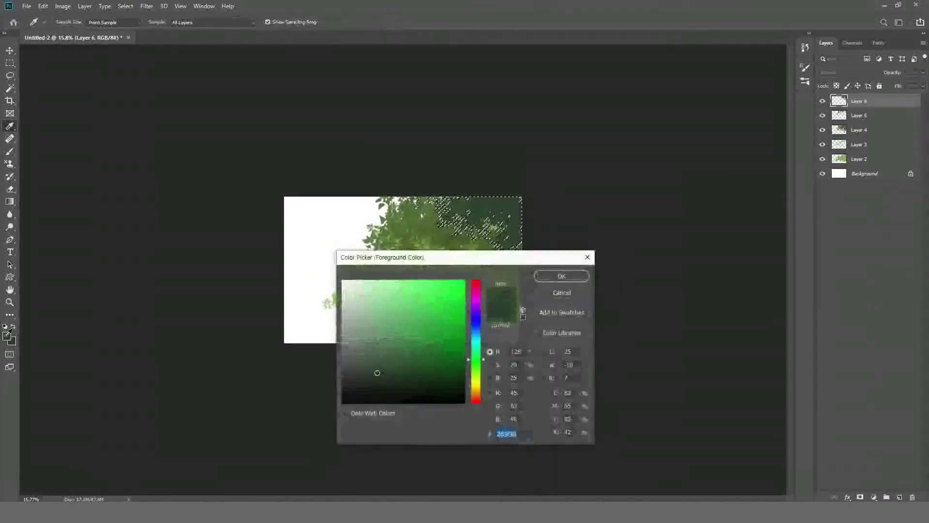
left_click_drag(377, 373, 367, 386)
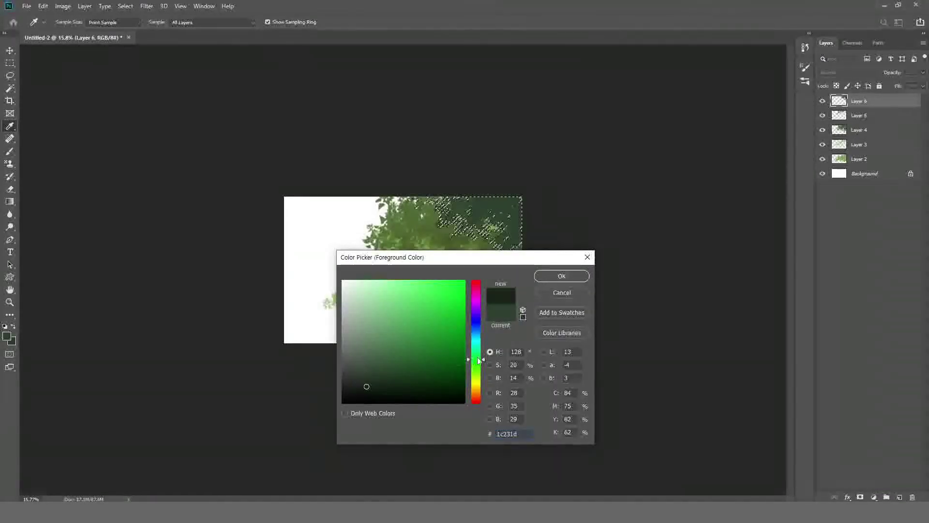
left_click_drag(479, 360, 479, 344)
left_click(561, 275)
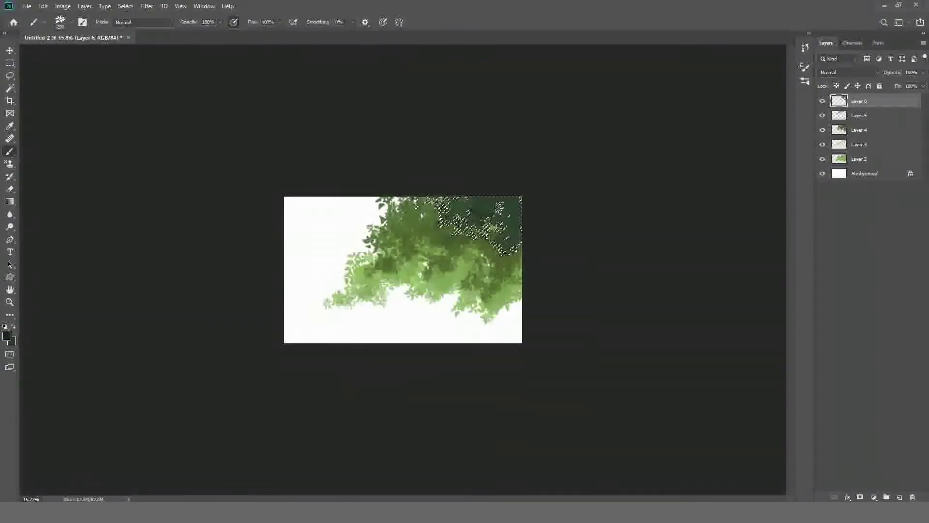
Darken the top-right canopy corner, deselect, sample foliage colours, and add Layer 7.
mouse_move(499, 207)
left_mouse_down()
mouse_move(465, 197)
mouse_move(497, 192)
left_mouse_up()
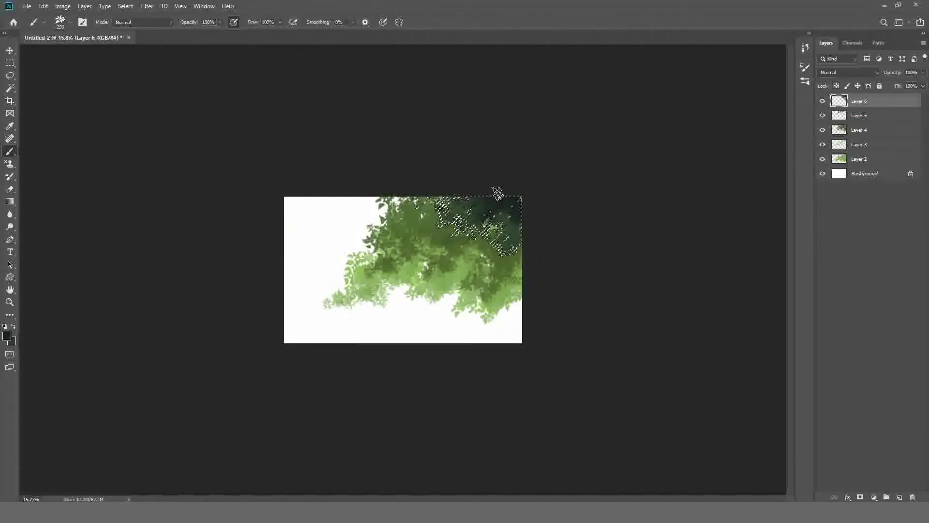
key("ctrl+d")
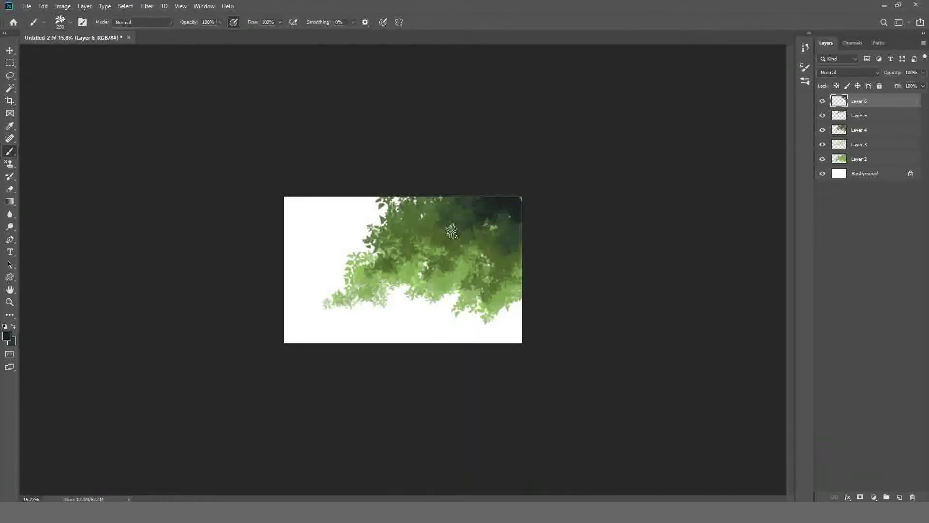
left_click(469, 221, "alt")
left_click(479, 201, "alt")
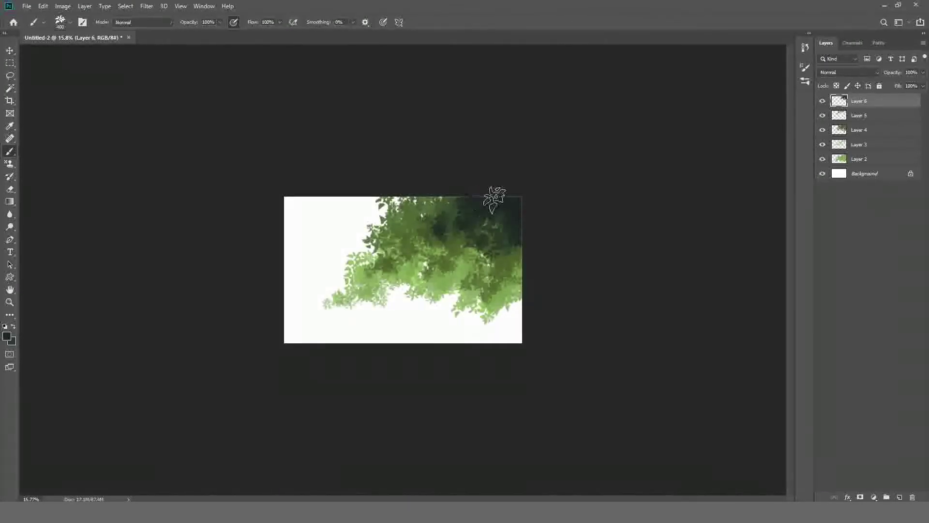
left_click(898, 497)
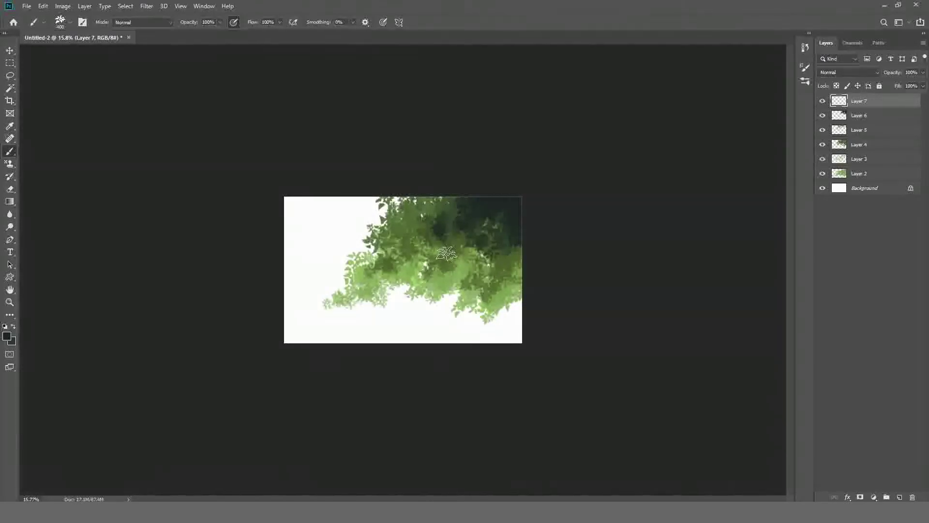
Paint muted grey-green leaves across the top-right canopy, then load Layer 4's foliage as a selection.
key("bracketleft")
left_click(8, 338)
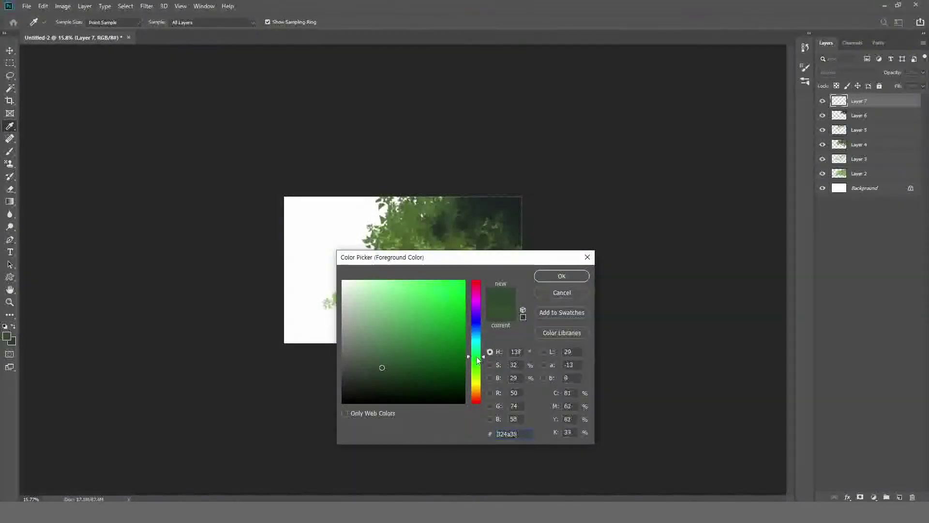
left_click(561, 276)
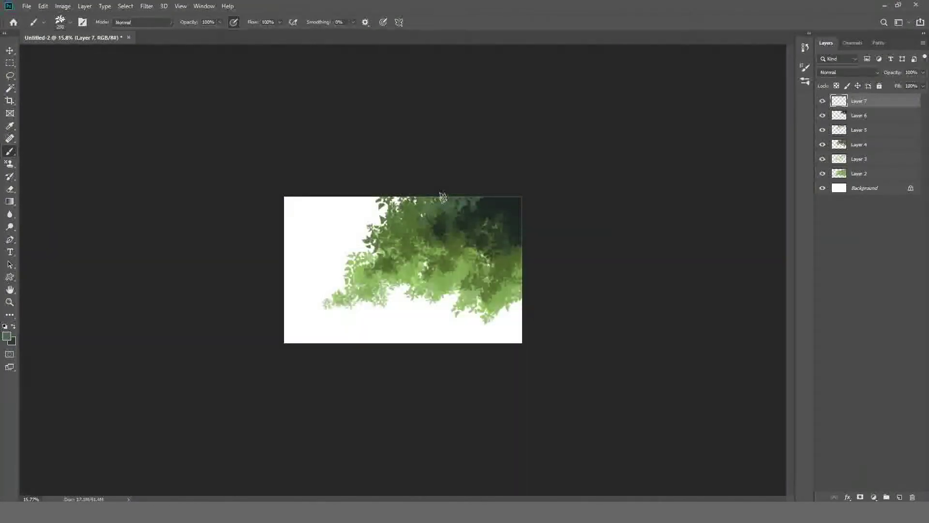
key("bracketright")
left_click_drag(443, 196, 528, 227)
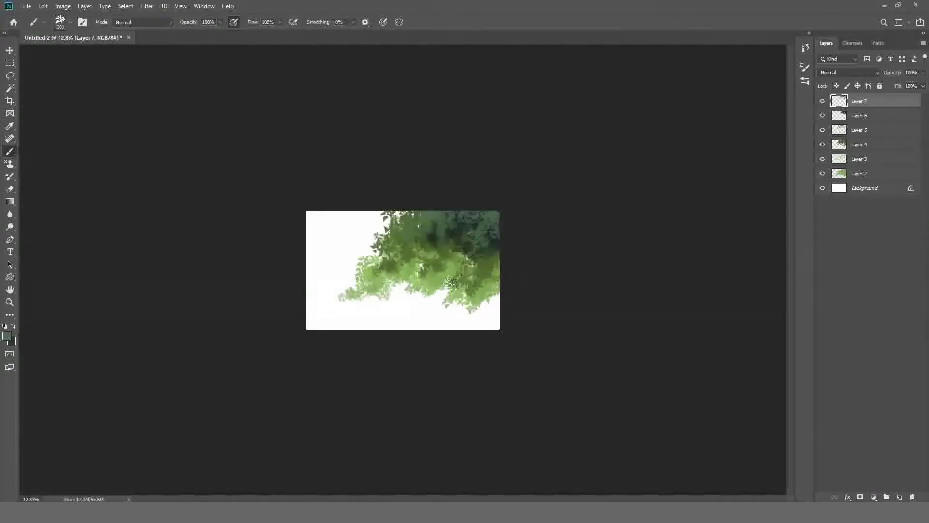
left_click(859, 145)
left_click(6, 335)
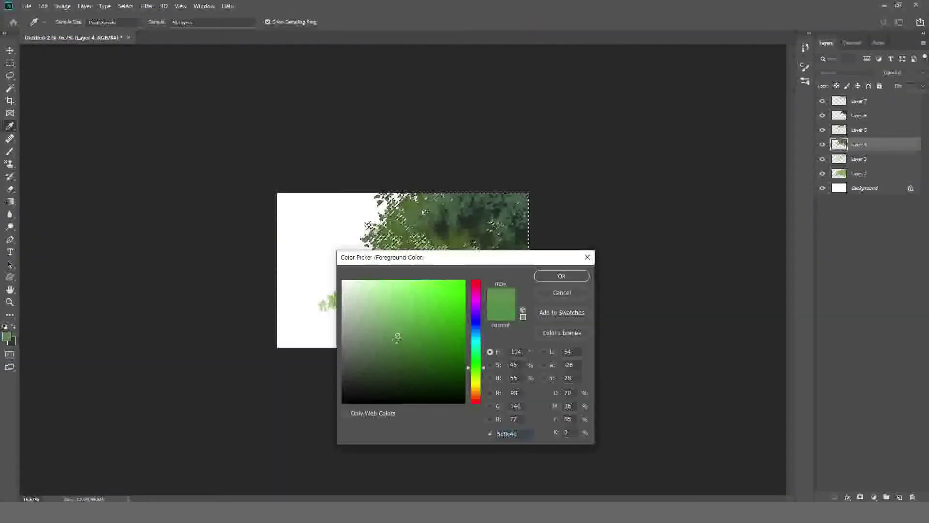
Cancel the Color Picker and clear the Layer 4 foliage selection.
key("Return")
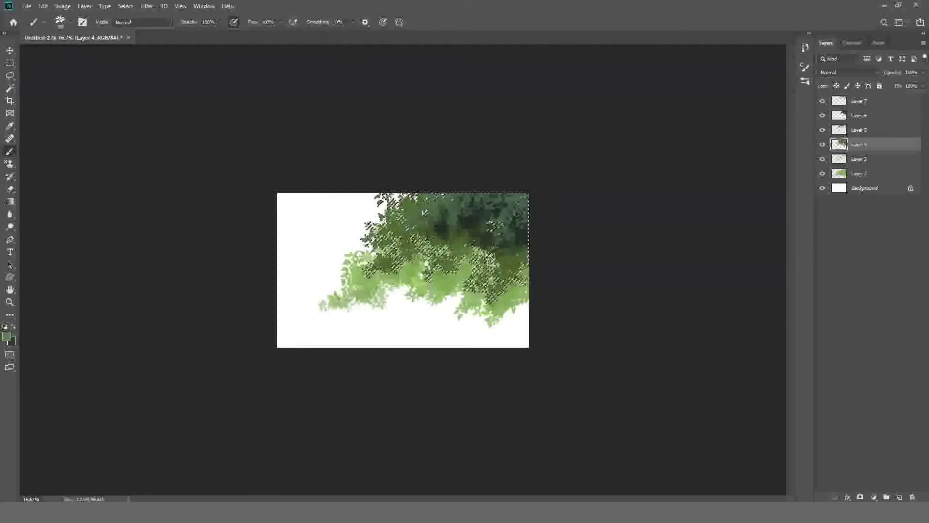
key("ctrl+d")
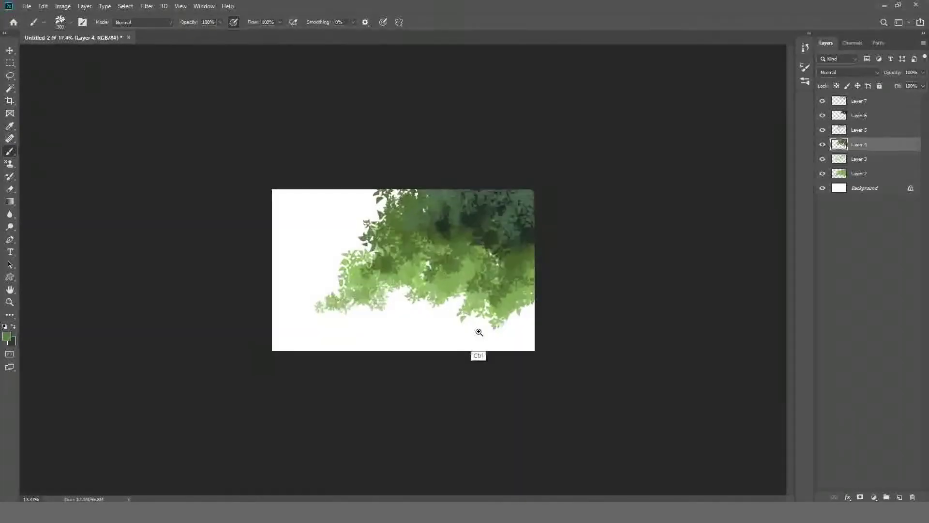
left_click(842, 146, "ctrl")
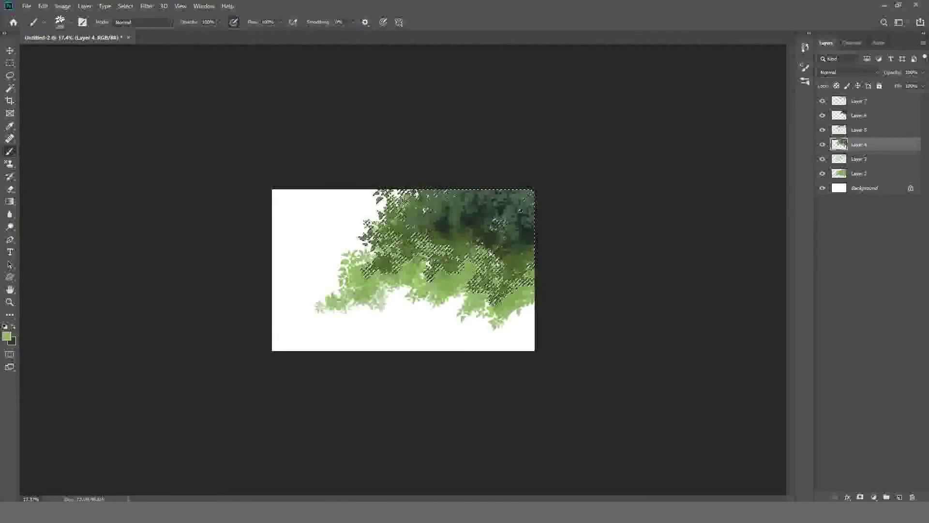
key("ctrl+d")
scroll(585, 205, "up", 1)
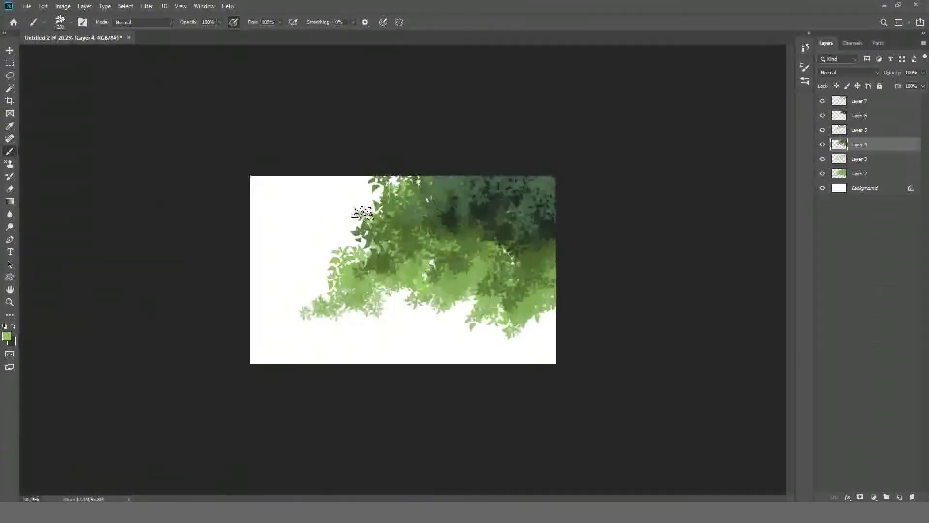
scroll(545, 273, "down", 2)
Add a new empty Layer 8 on top of the stack.
left_click(890, 99)
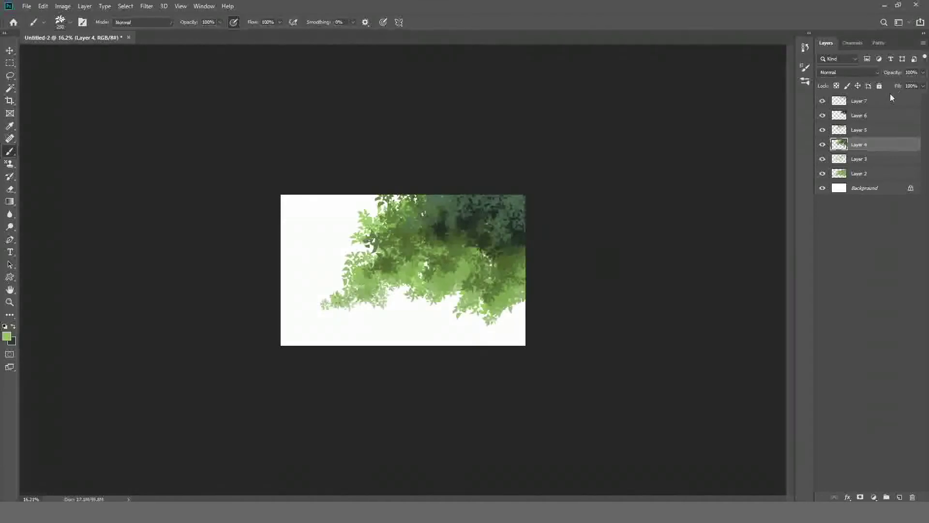
left_click(900, 497)
right_click(783, 452)
key("Escape")
Switch to white and paint a faint accent stroke over the lower foliage with a 300 brush.
key("x")
key("bracketright")
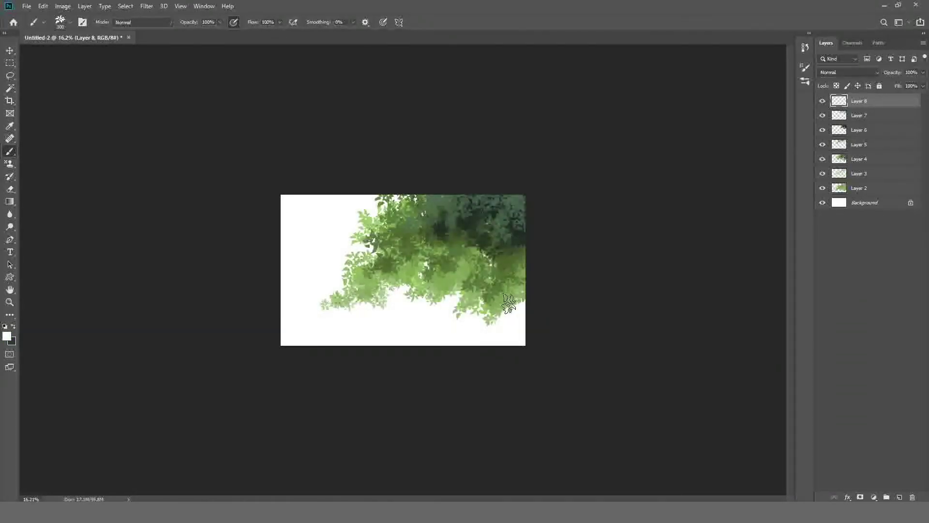
left_click_drag(518, 294, 459, 286)
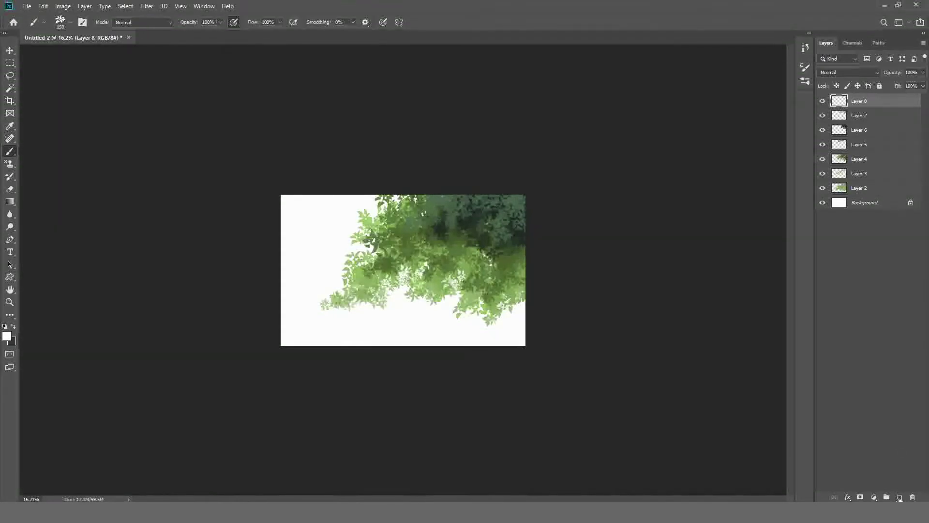
Add Layer 9 on top, choose a round brush preset, zoom to 25% and shrink the brush.
left_click(899, 497)
right_click(414, 290)
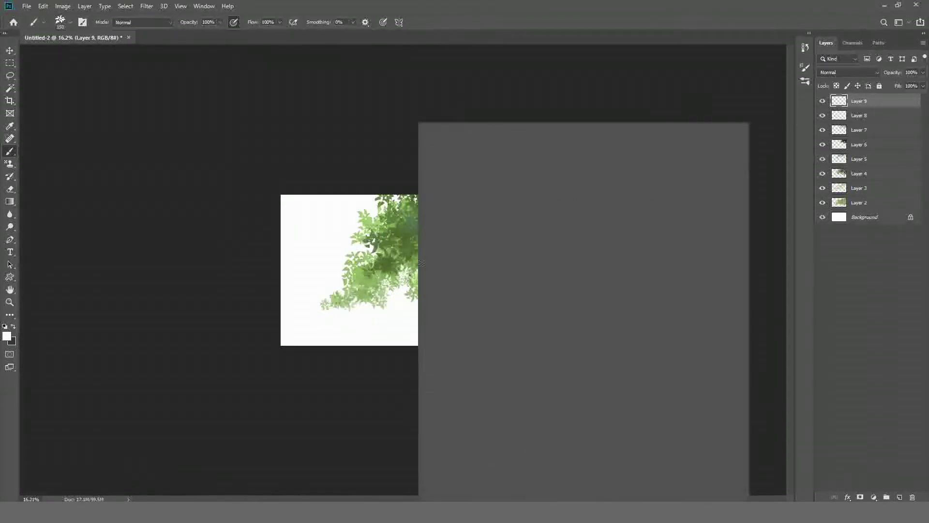
double_click(484, 367)
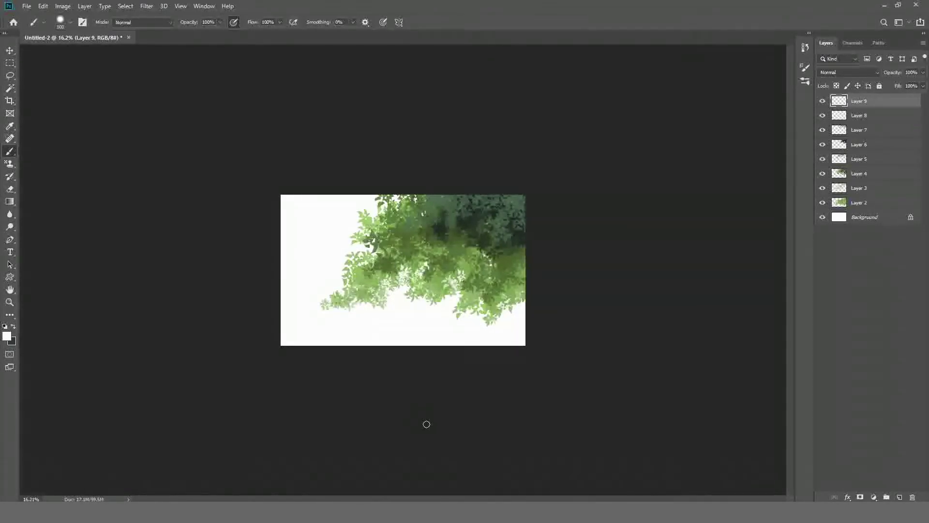
key("bracketleft")
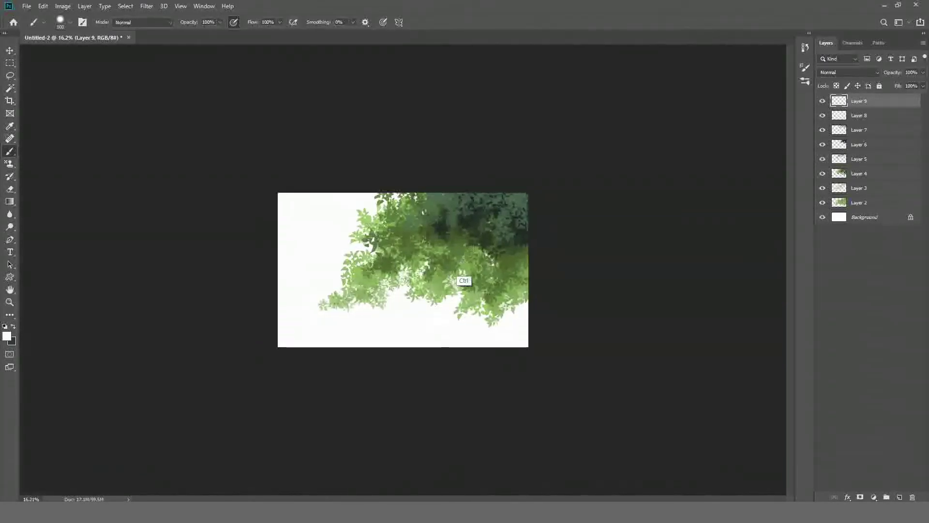
key("ctrl+plus")
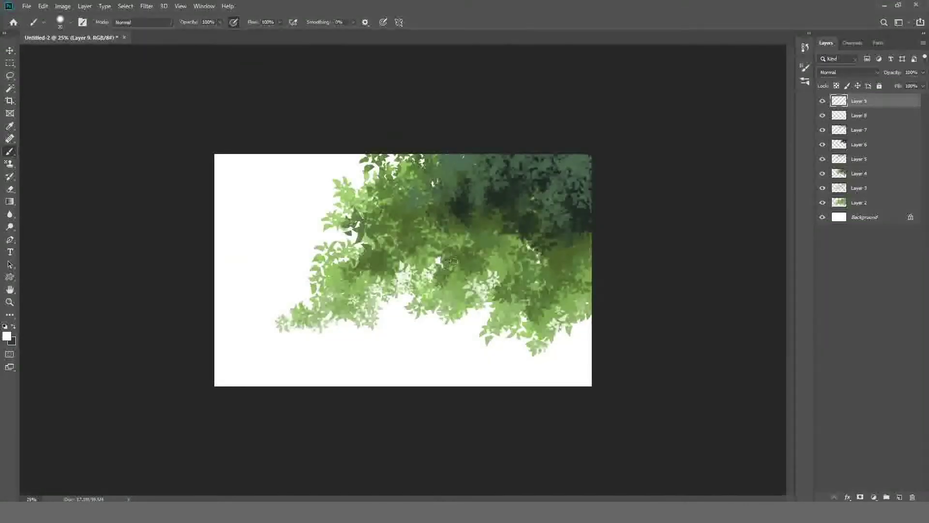
key("bracketleft")
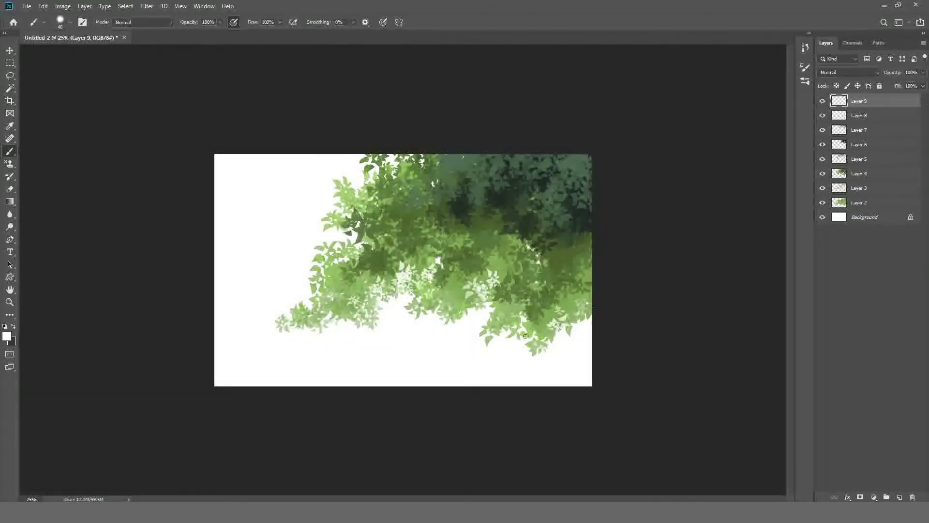
Sample a dark green and paint thin branches and a twig through the middle foliage.
left_click(515, 218, "alt")
left_click_drag(493, 258, 532, 240)
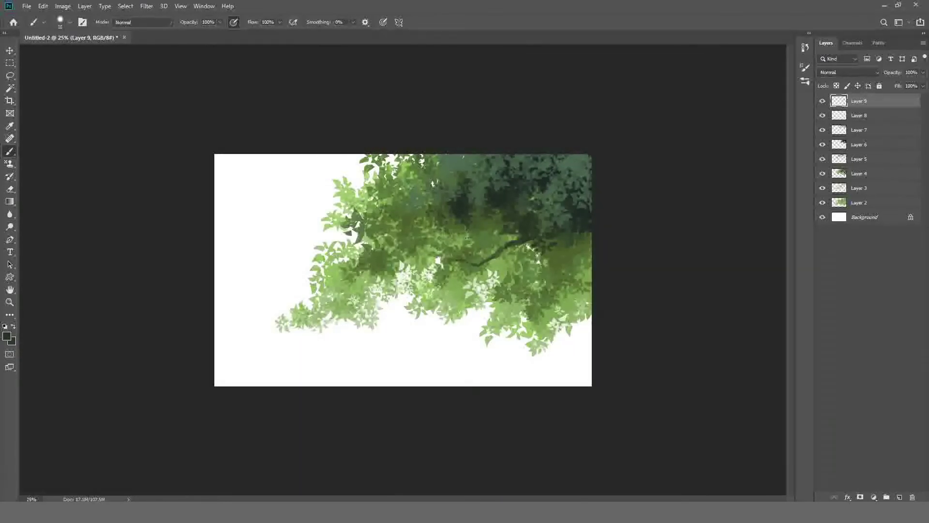
left_click_drag(454, 237, 461, 245)
key("bracketright")
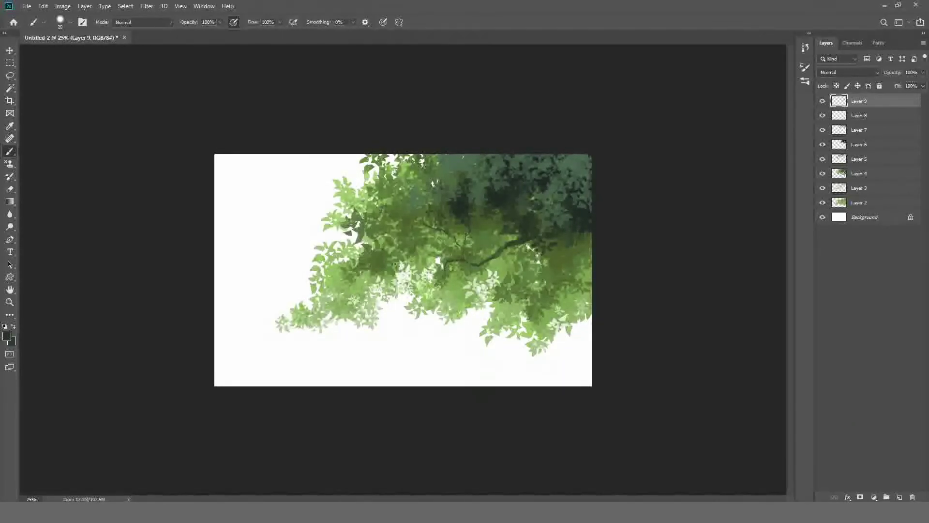
left_click_drag(425, 244, 490, 252)
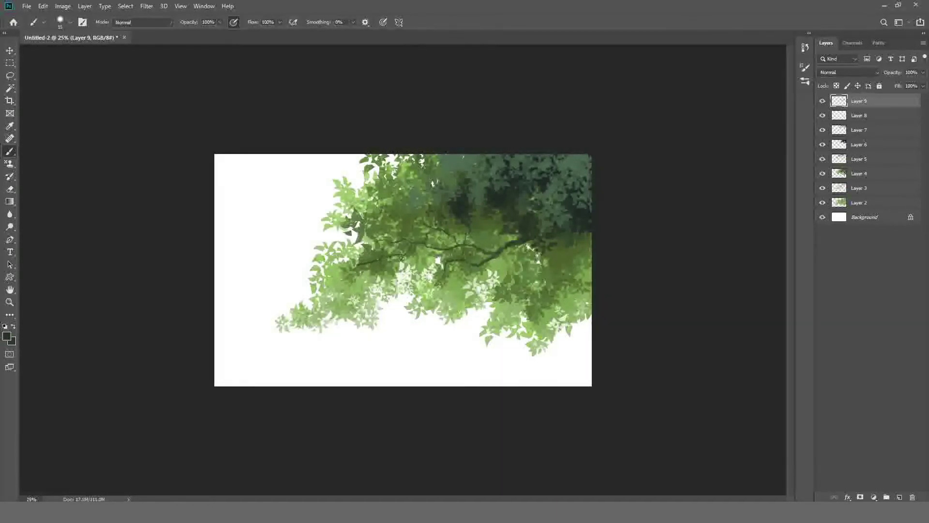
key("bracketright")
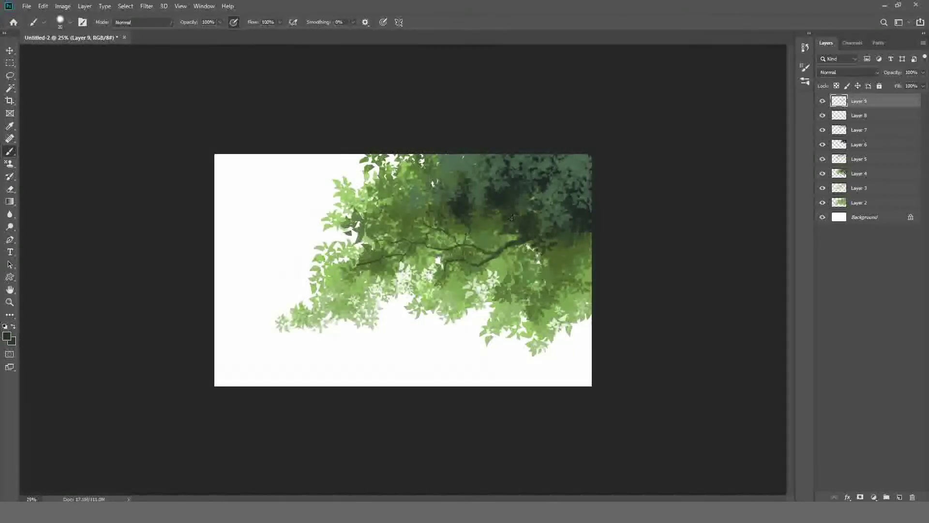
left_click_drag(555, 266, 592, 279)
Check the brush tip shape options in Brush Settings, then close the panel.
left_click(805, 67)
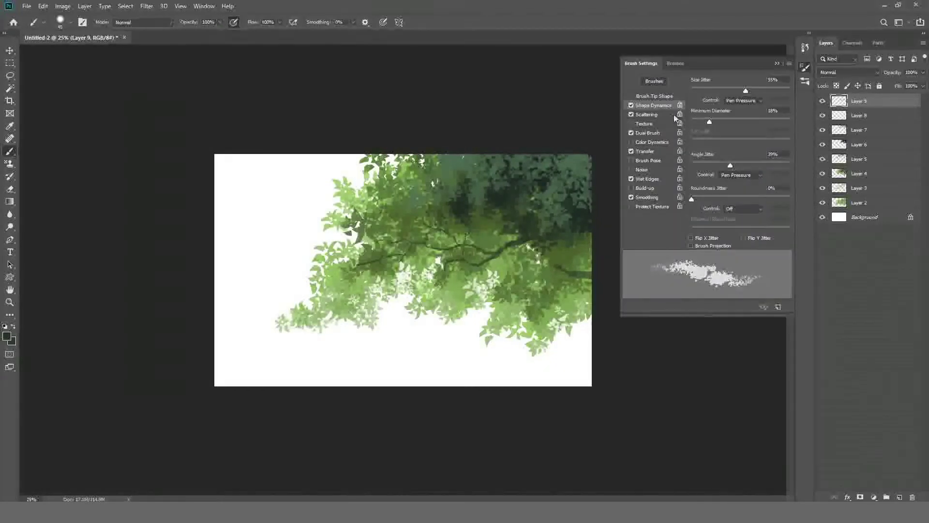
left_click(654, 96)
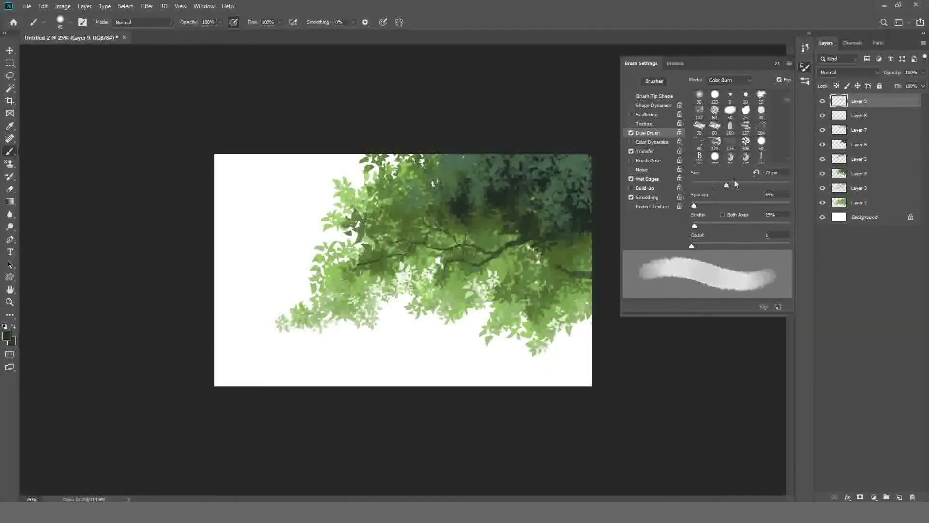
key("F5")
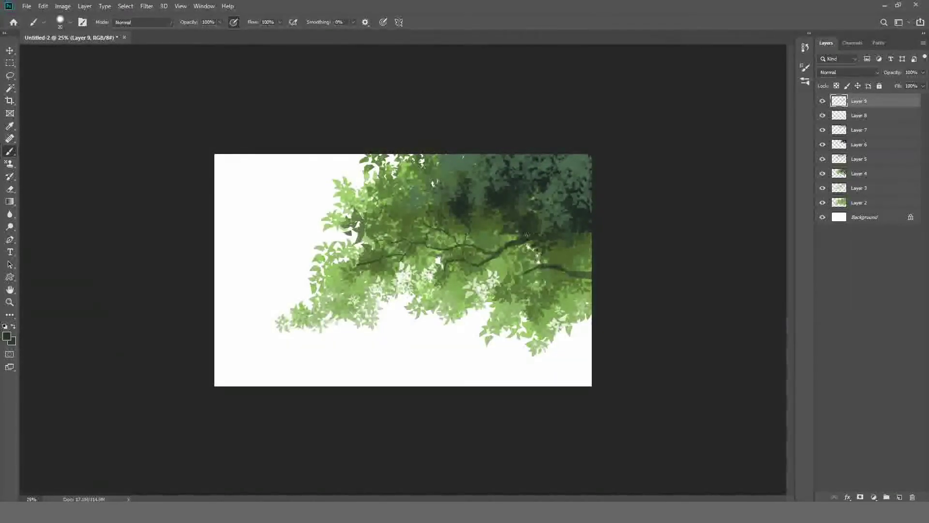
Paint a heavier dark limb toward the right edge, resizing the brush for fine twigs.
key("bracketright")
left_click_drag(534, 270, 496, 296)
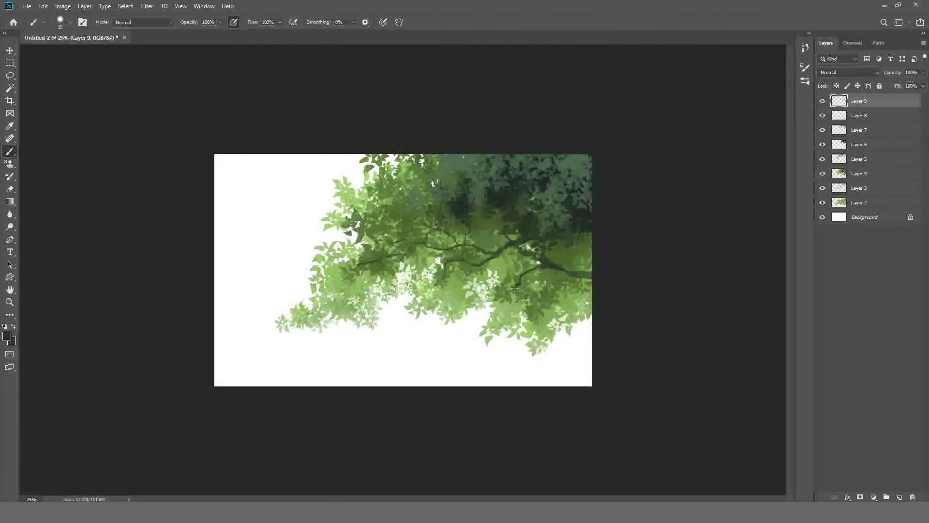
key("bracketleft")
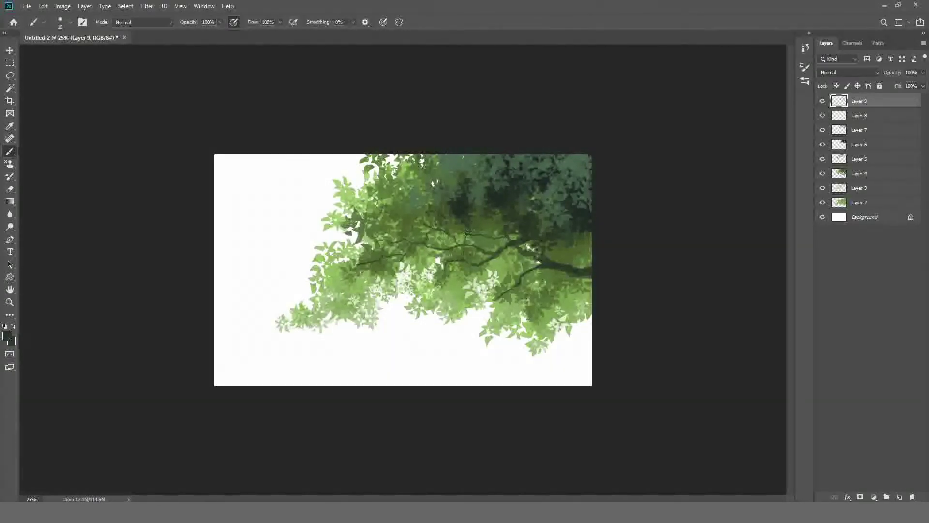
key("bracketleft")
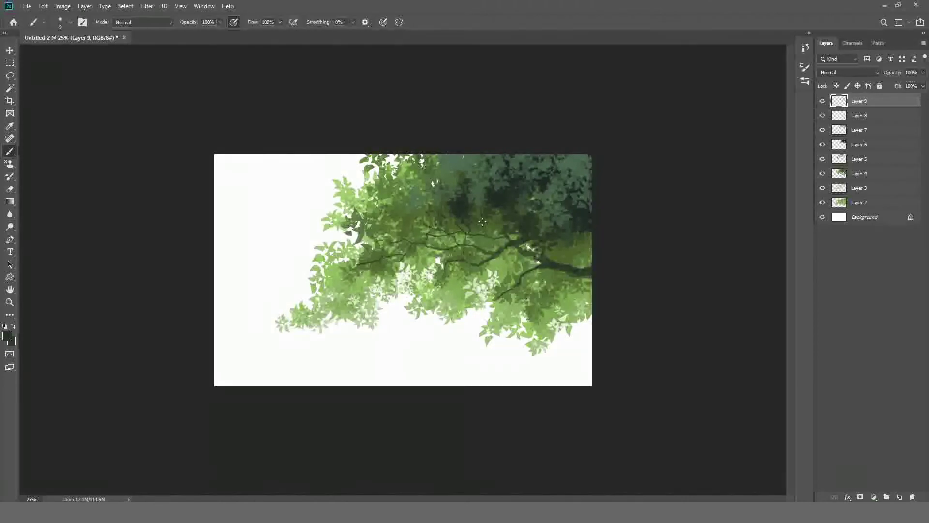
key("bracketright")
key("bracketright")
key("bracketleft")
Select the painted branch pixels, stroke across the lower foliage, then clear the selection.
scroll(591, 248, "down", 1)
key("ctrl+shift+d")
scroll(516, 276, "up", 1)
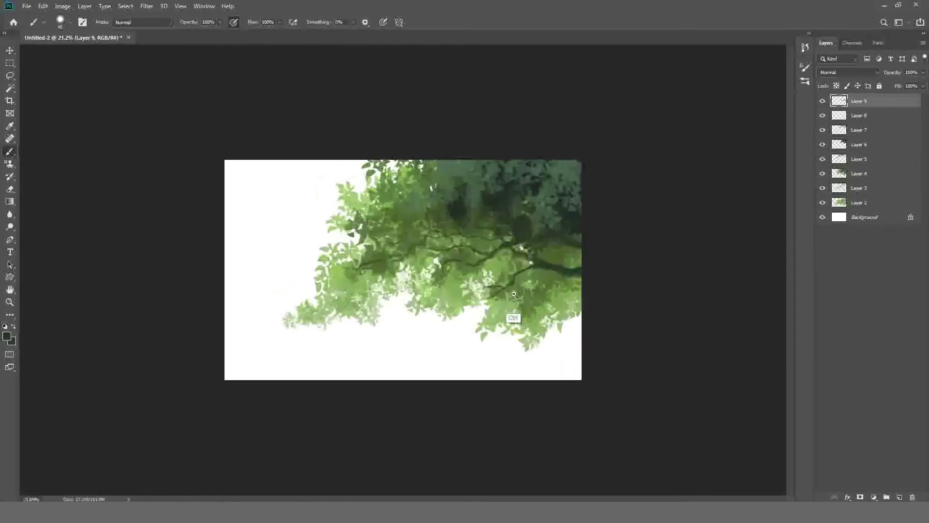
scroll(516, 276, "up", 1)
scroll(516, 276, "up", 3)
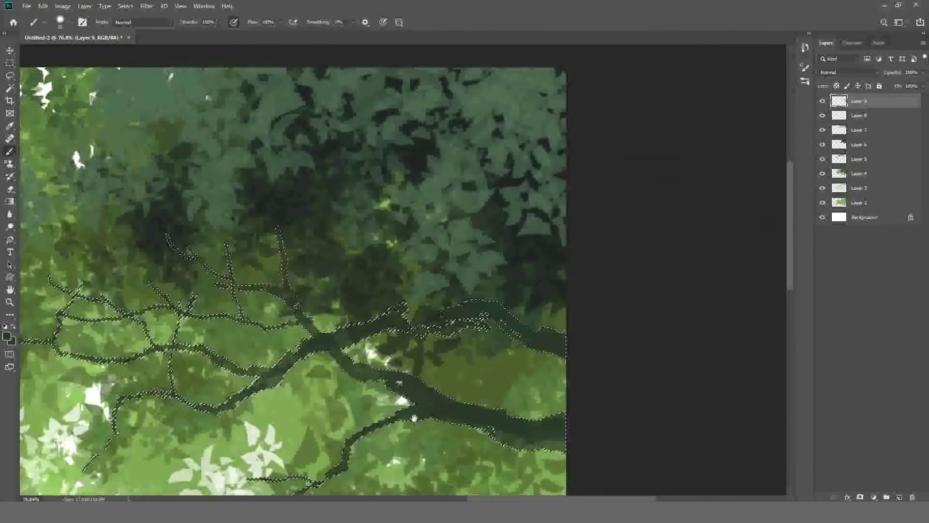
scroll(400, 363, "down", 1)
scroll(401, 362, "down", 1)
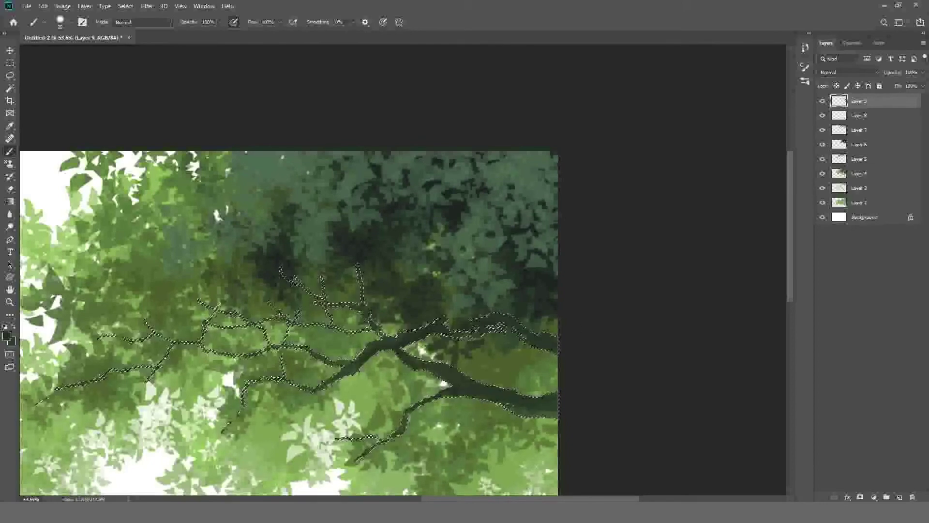
left_click_drag(430, 405, 520, 409)
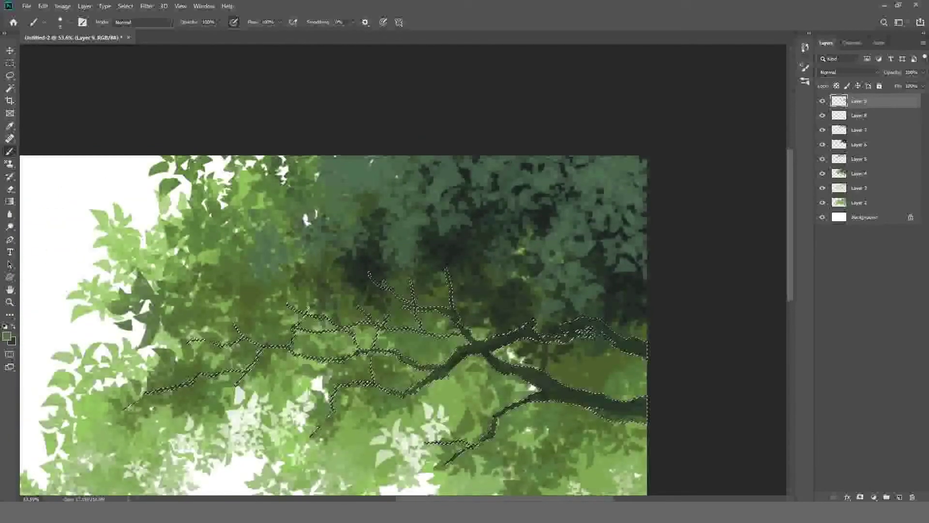
key("ctrl+d")
Sample a lighter green from the foliage as the paint colour.
scroll(485, 400, "up", 1)
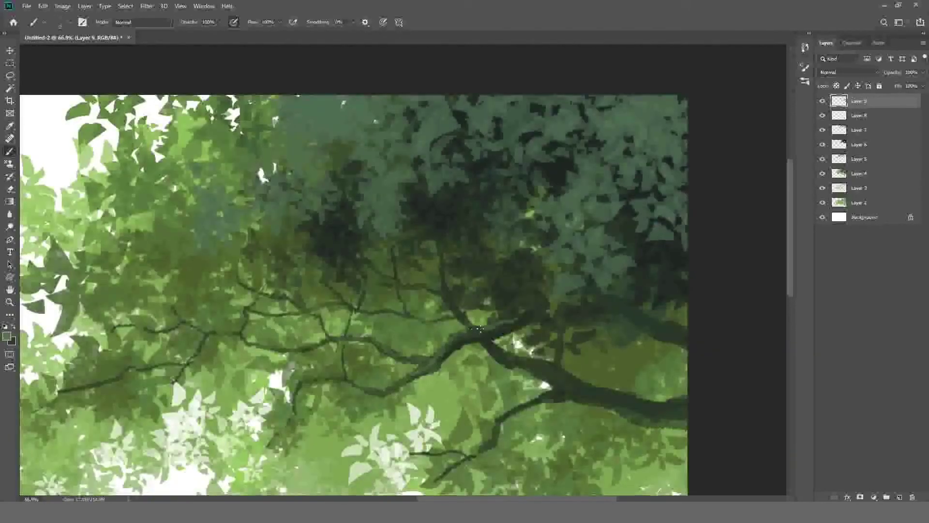
left_click(522, 349, "alt")
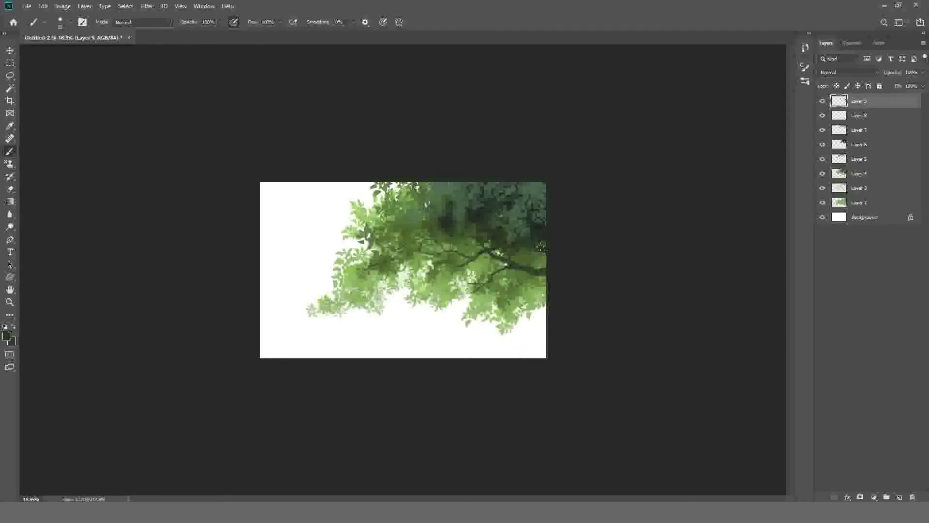
scroll(494, 116, "up", 3, "alt")
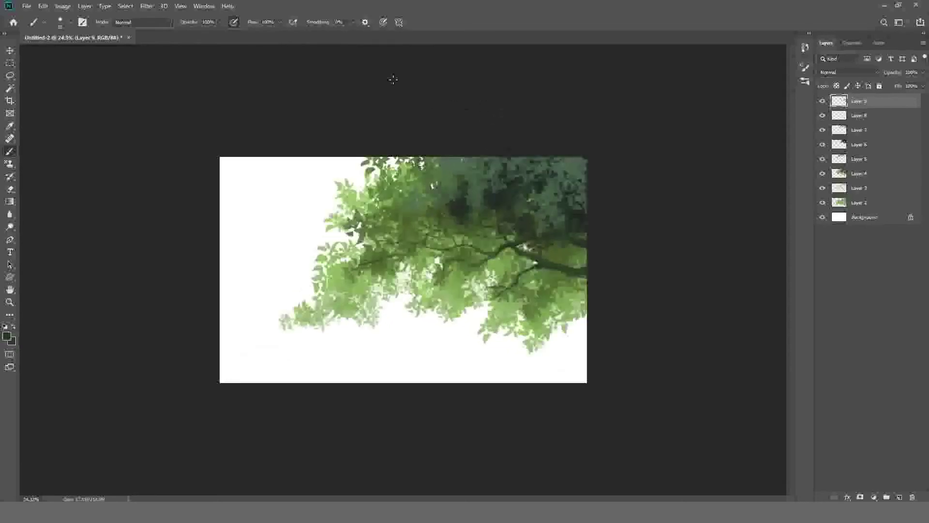
Enlarge the brush and choose the Hard Round brush preset.
key("bracketright")
key("bracketright")
key("bracketright")
right_click(494, 230)
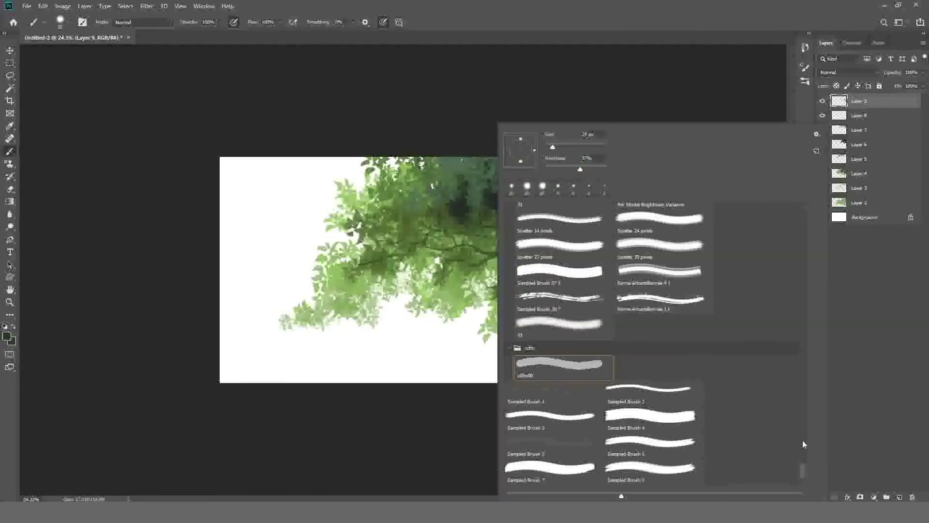
left_click_drag(803, 440, 807, 204)
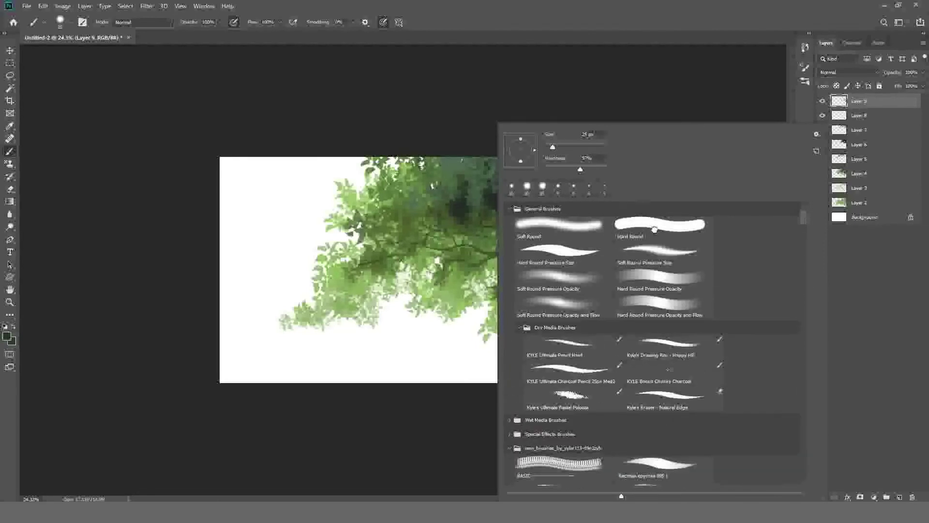
left_click(410, 60)
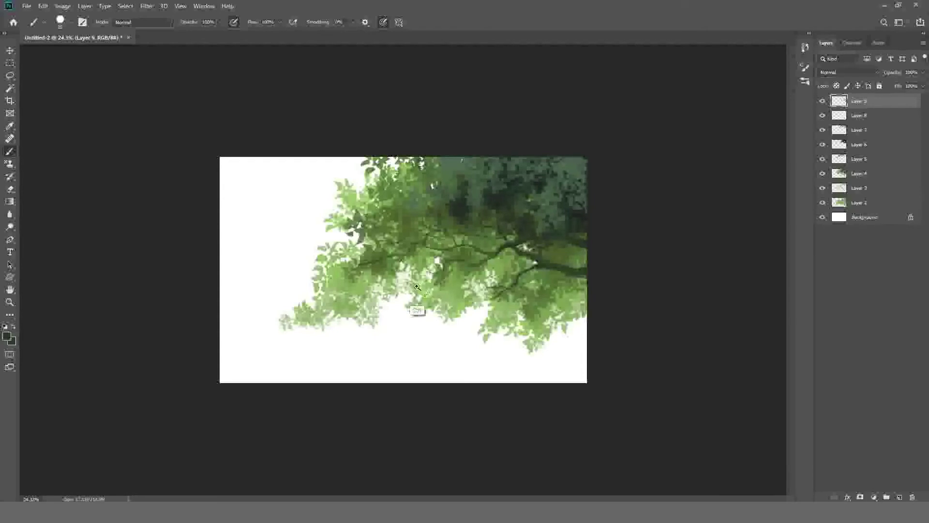
Dab small white highlights onto the leaves in the upper-middle canopy.
scroll(413, 289, "up", 5)
scroll(455, 347, "up", 2)
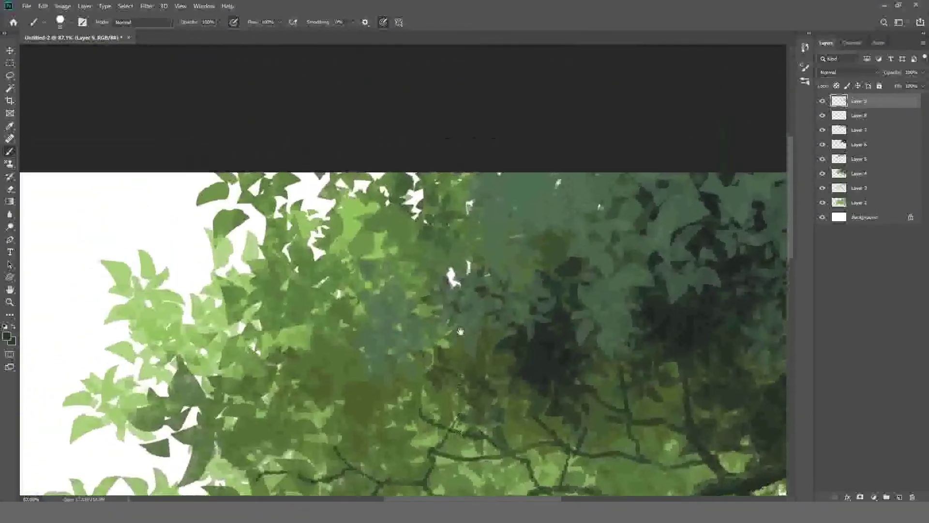
scroll(450, 351, "up", 1)
left_click_drag(443, 357, 454, 318)
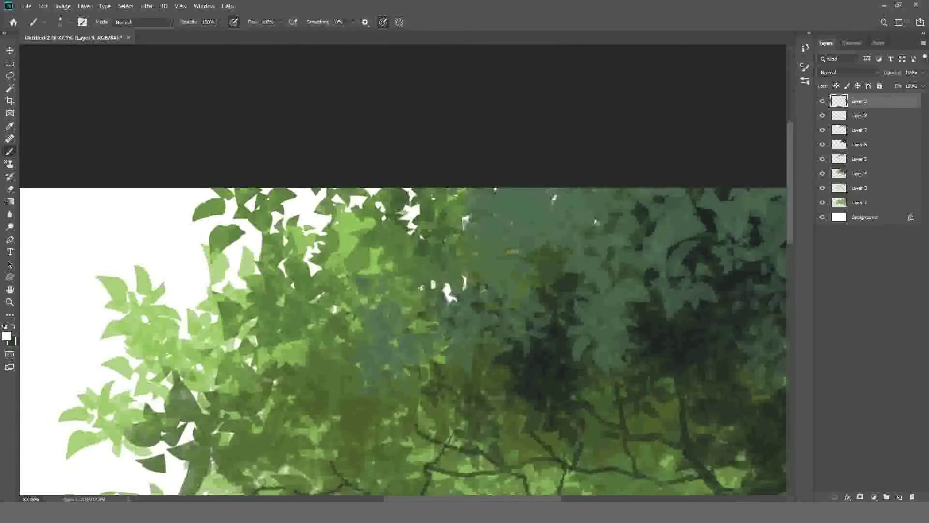
left_click_drag(454, 269, 465, 241)
scroll(450, 200, "down", 2)
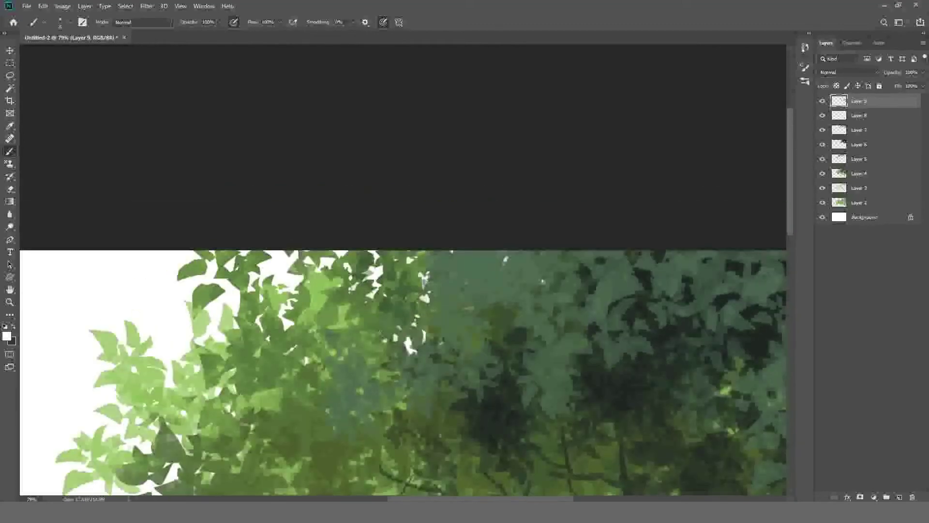
scroll(424, 331, "up", 2)
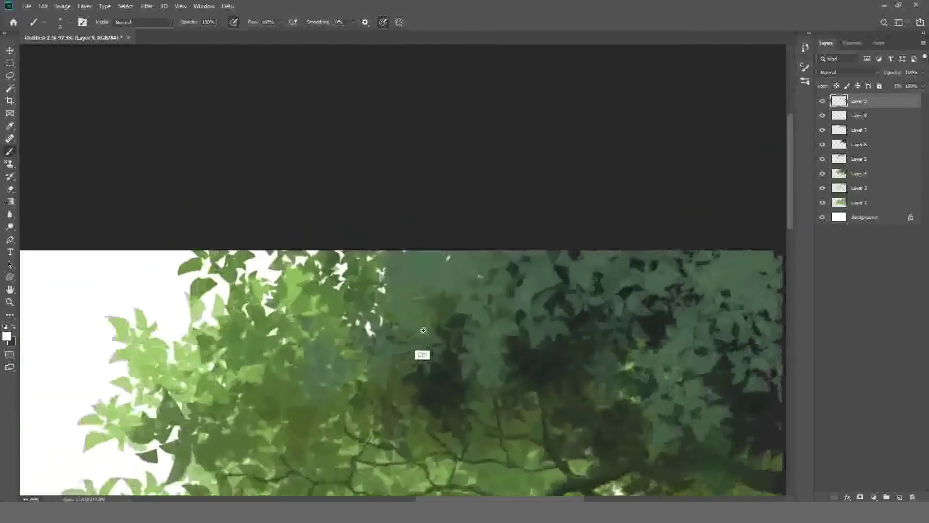
scroll(423, 331, "down", 1)
Sample a foliage green and move the view across the dark foliage.
left_click(408, 348, "alt")
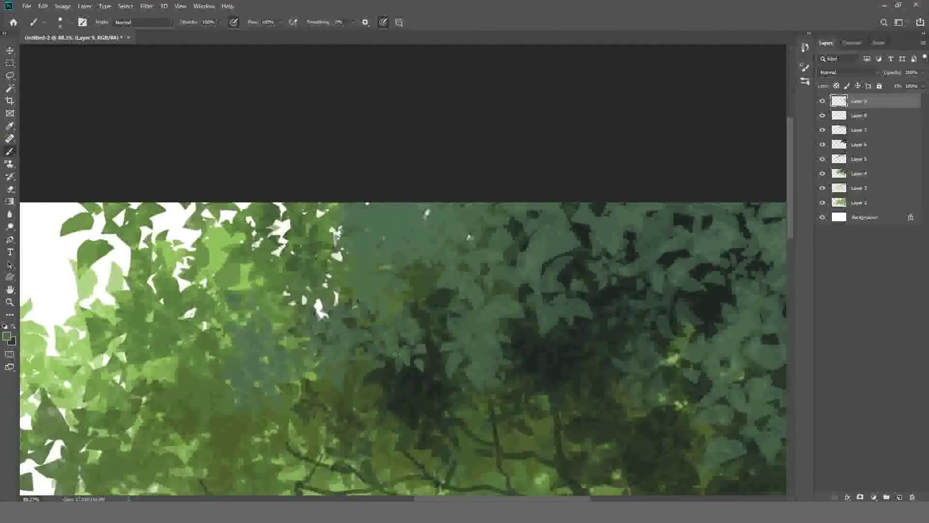
left_click_drag(408, 313, 432, 336)
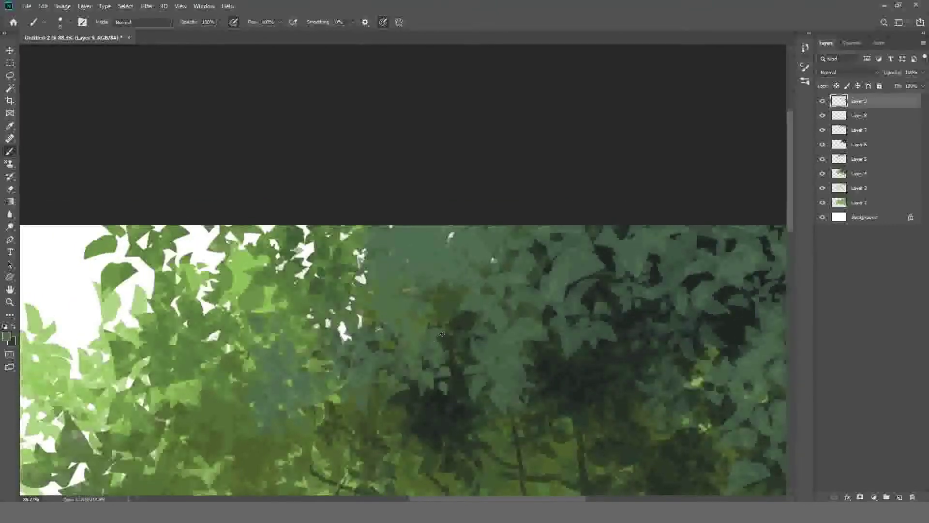
scroll(472, 312, "down", 2)
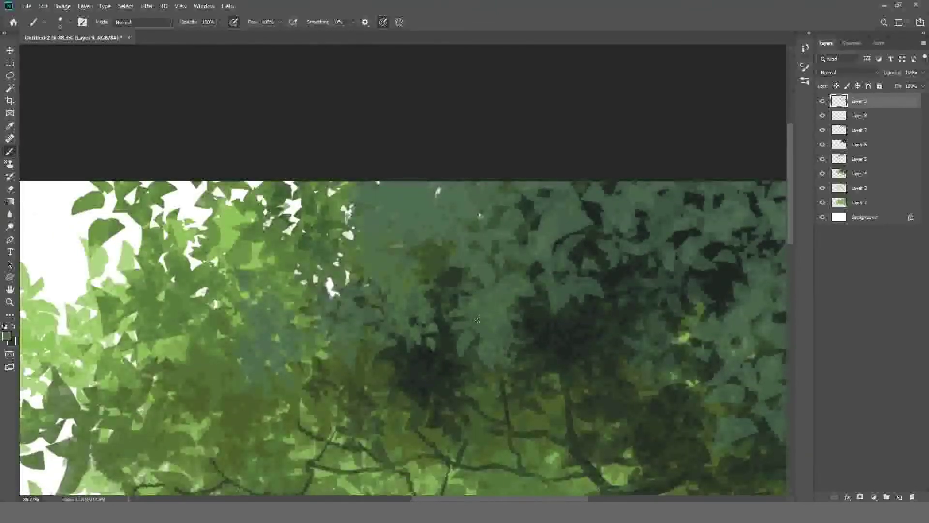
scroll(475, 339, "up", 2)
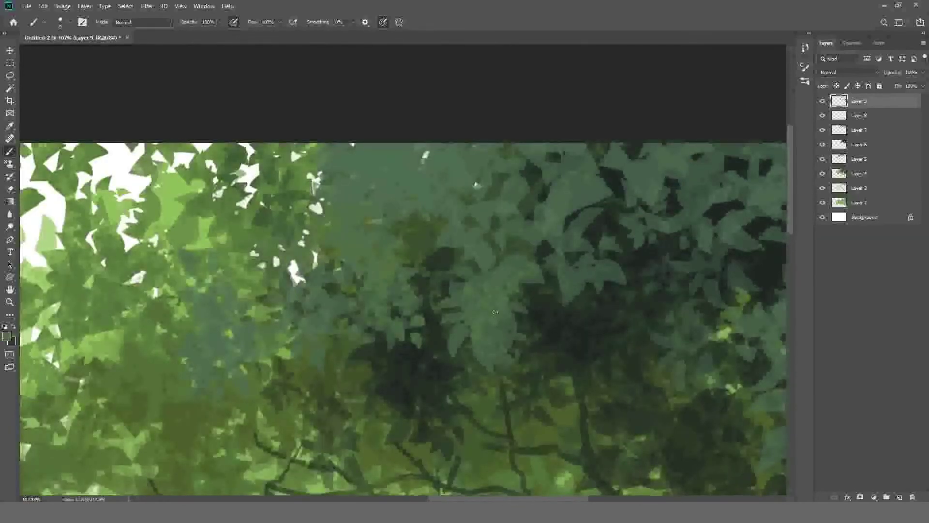
scroll(495, 312, "down", 2)
scroll(465, 274, "down", 2)
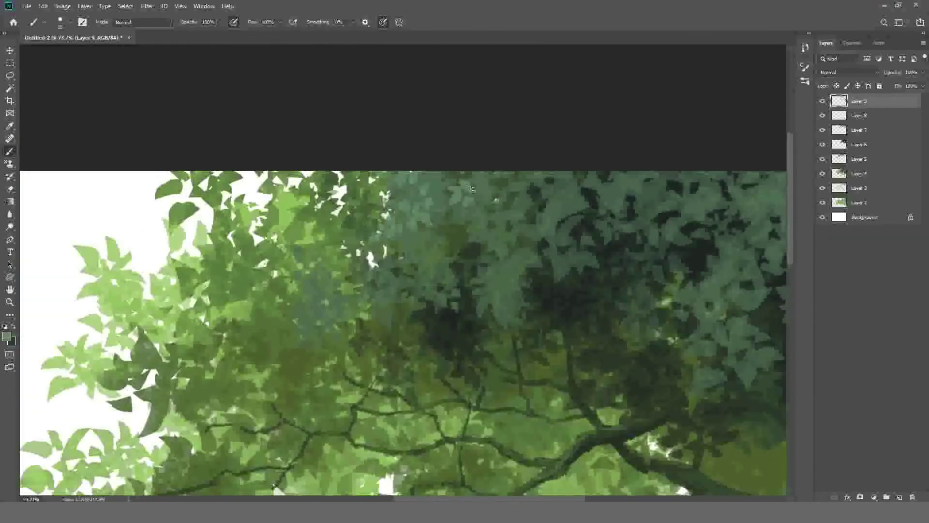
scroll(474, 189, "down", 2)
Try the leaf-shaped brush tip, then switch back to a small round brush.
right_click(450, 203)
double_click(533, 271)
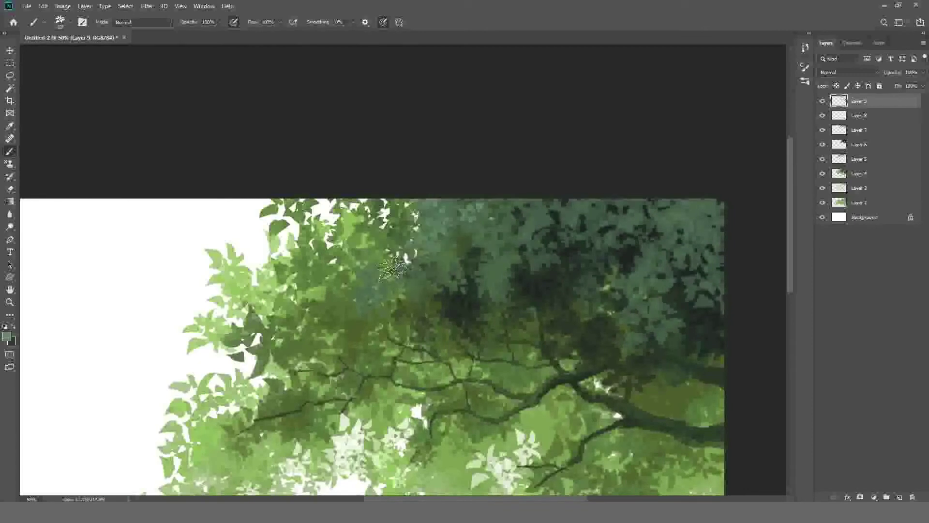
scroll(426, 145, "down", 2)
scroll(503, 160, "up", 3)
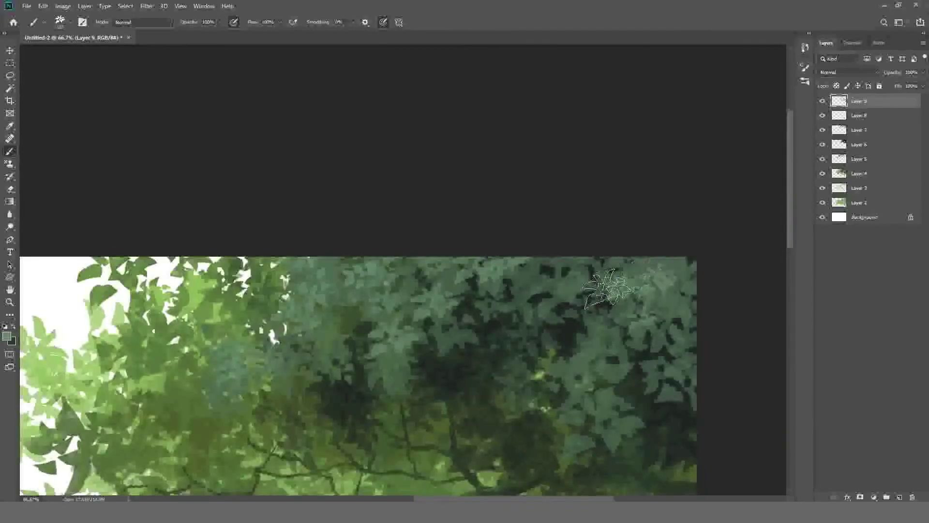
right_click(607, 288)
double_click(600, 273)
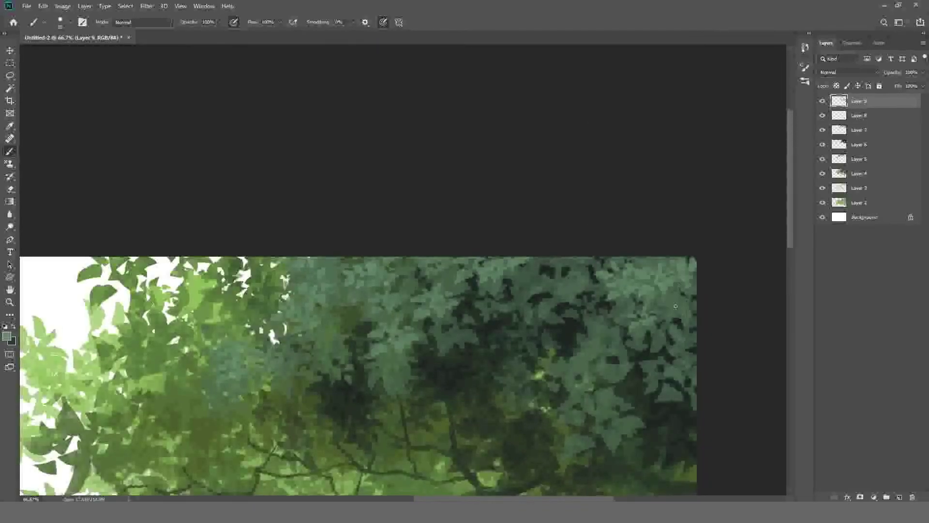
scroll(504, 334, "down", 1)
scroll(499, 401, "down", 1)
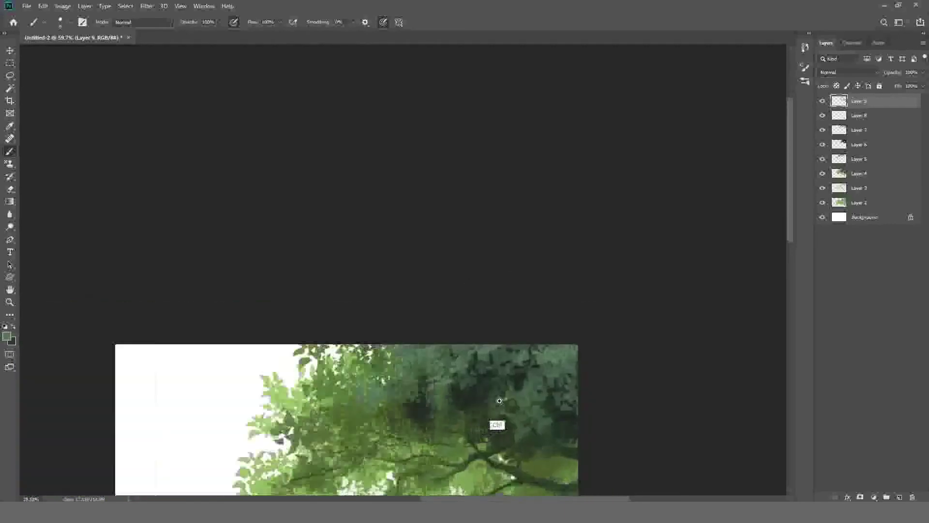
scroll(499, 401, "up", 1)
Zoom in on the tree and sample a mid green from the foliage.
key("bracketright")
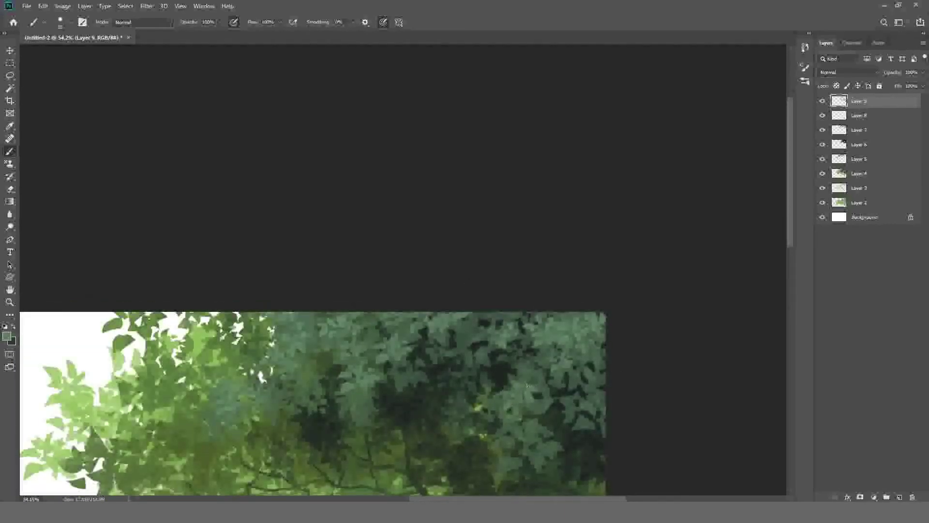
scroll(527, 385, "down", 2)
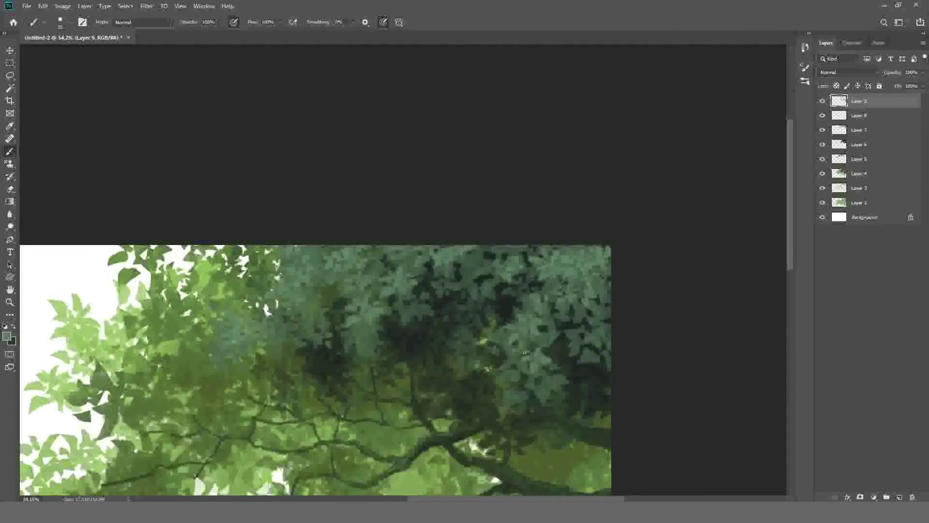
scroll(504, 372, "up", 1)
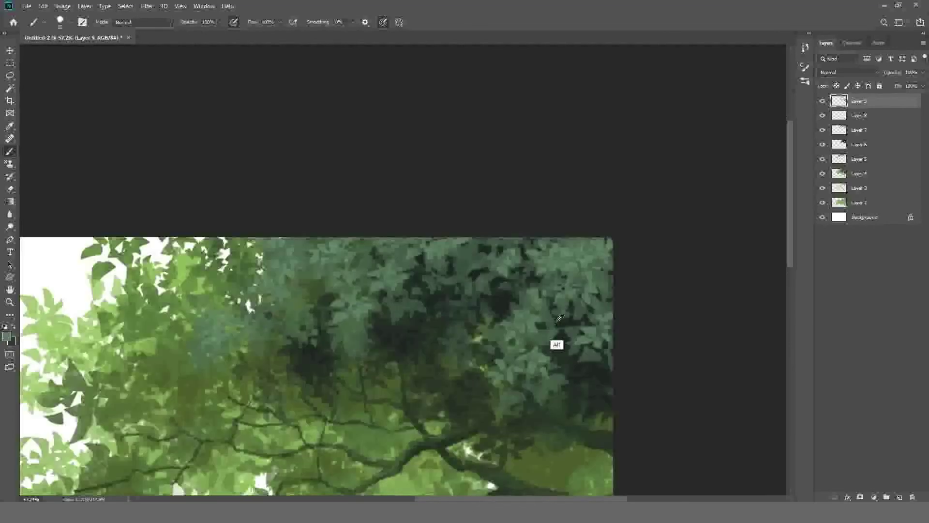
scroll(504, 356, "up", 1)
scroll(503, 356, "down", 2)
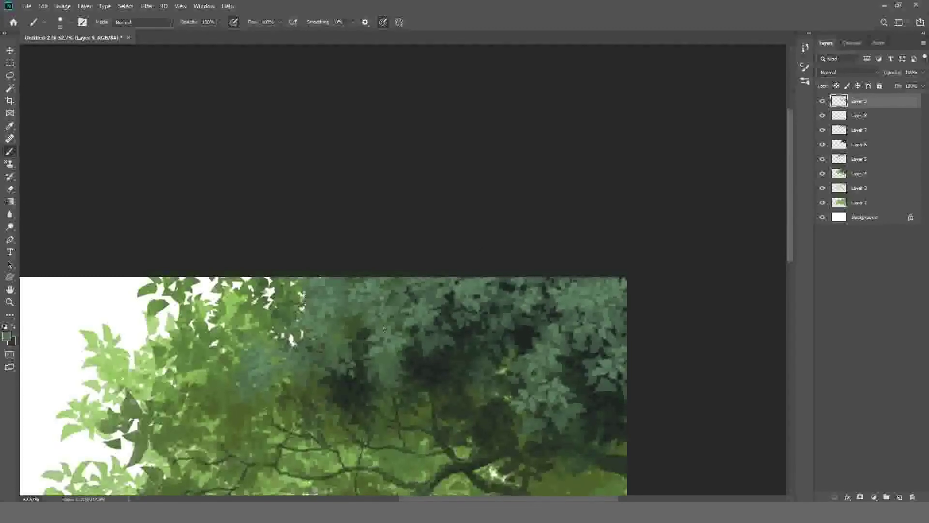
left_click(335, 330, "alt")
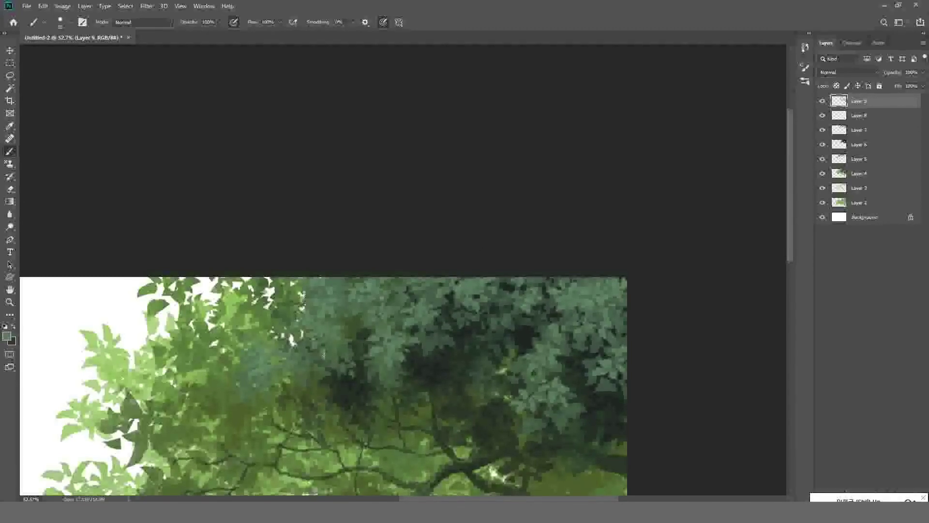
Paint a small lighter green patch into the dark upper foliage.
right_click(345, 499)
key("Escape")
scroll(402, 363, "down", 1)
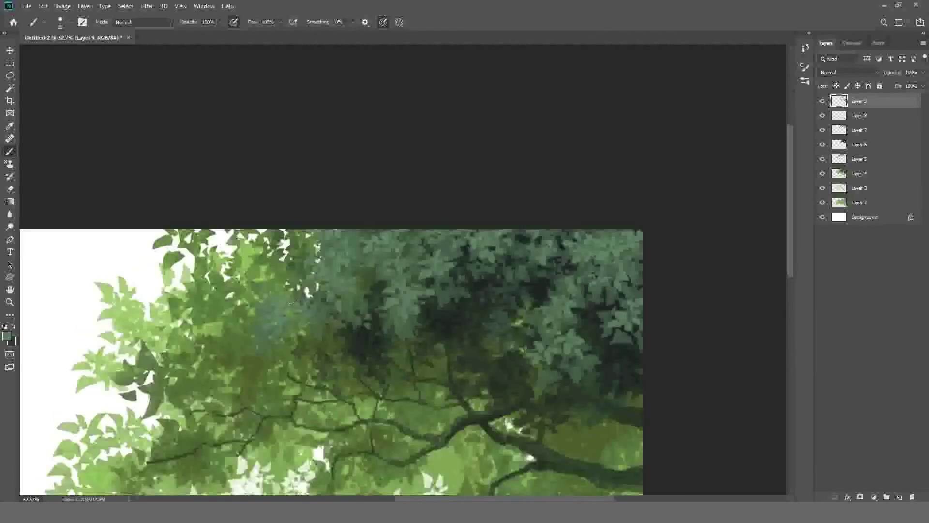
scroll(356, 259, "up", 1)
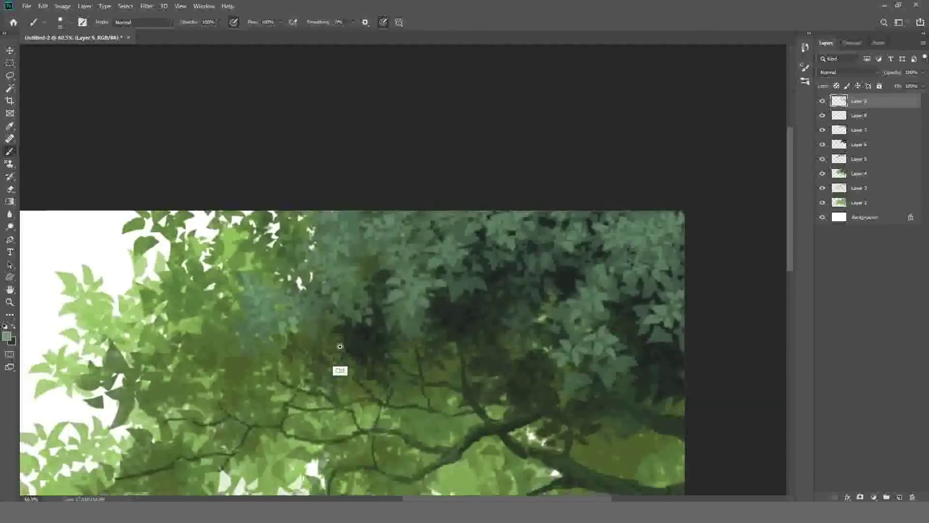
scroll(356, 259, "up", 1)
scroll(356, 259, "down", 1)
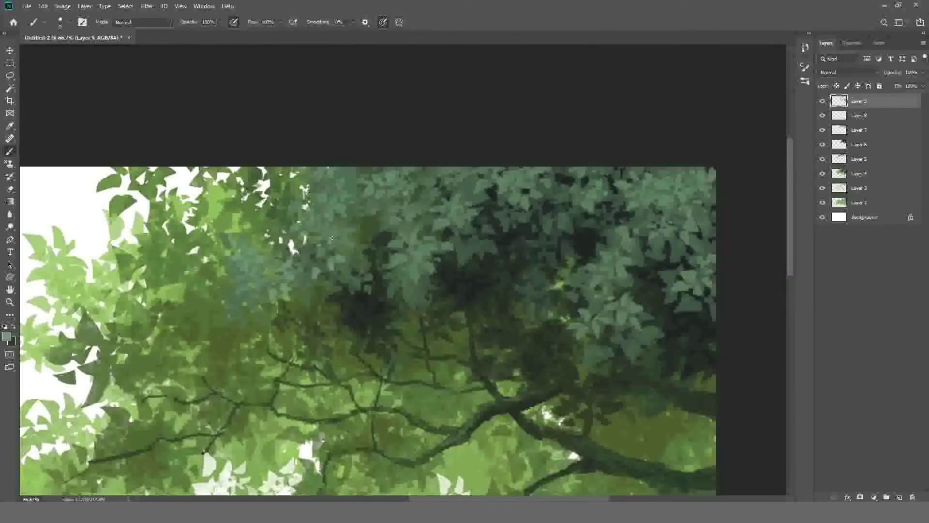
scroll(370, 286, "down", 1)
left_click_drag(415, 272, 423, 262)
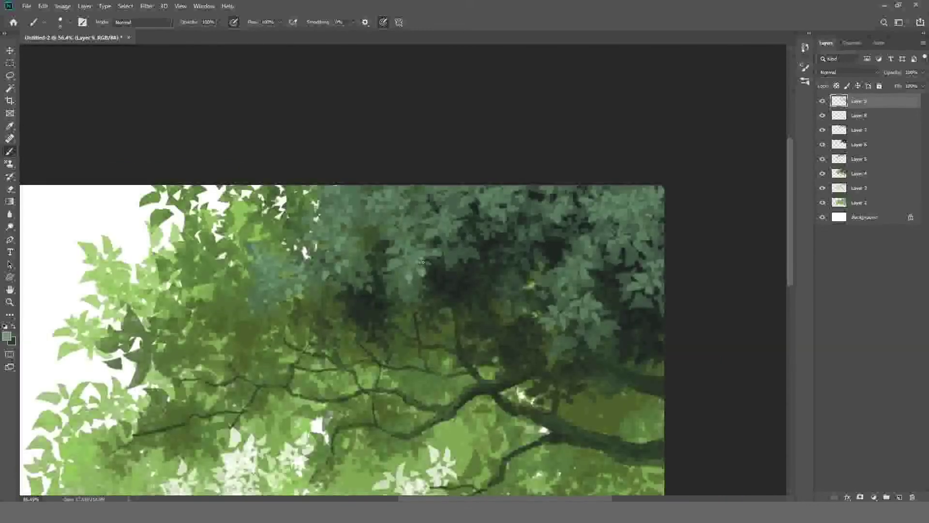
scroll(409, 258, "up", 2)
scroll(438, 293, "down", 1)
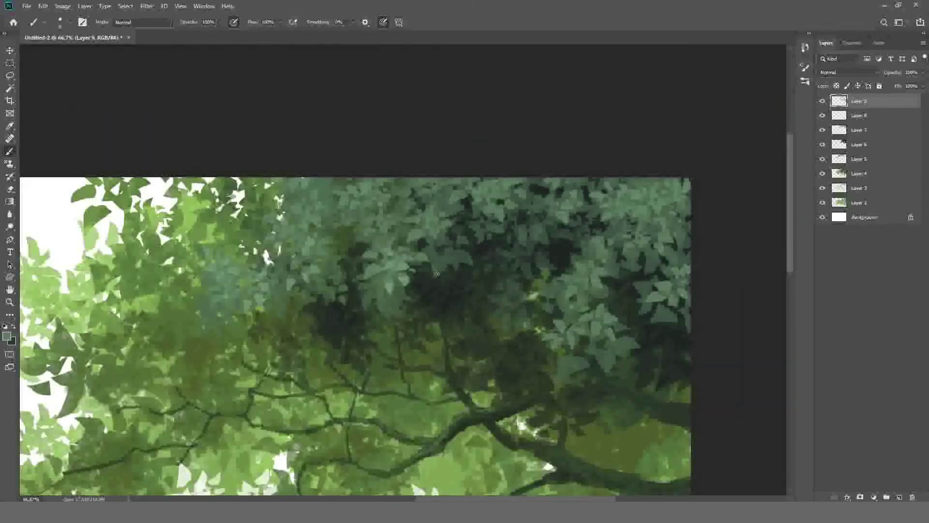
scroll(455, 265, "up", 1)
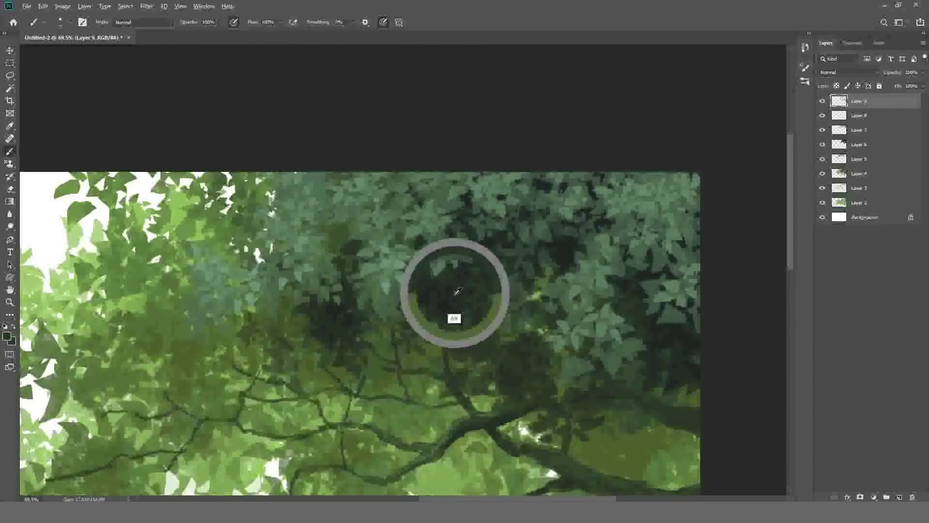
Sample a mid green from the lower-left foliage as the leaf colour.
scroll(334, 199, "up", 1)
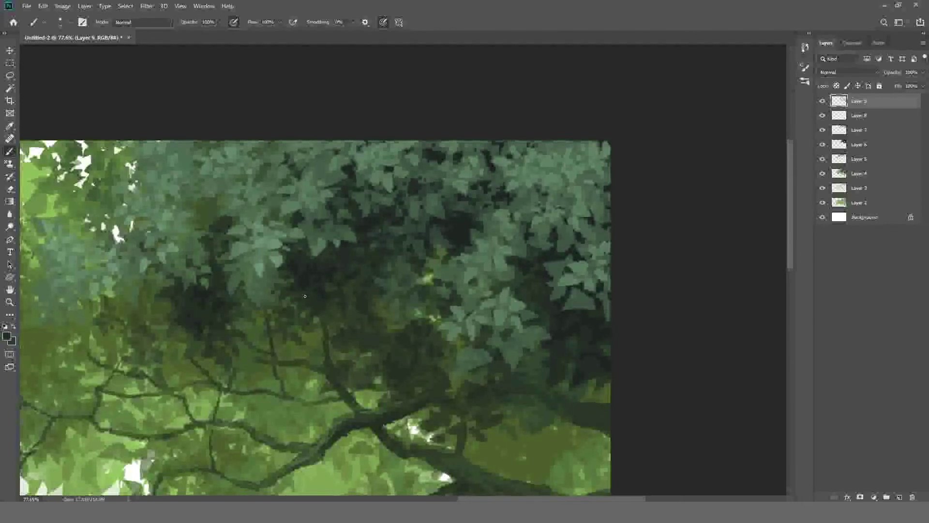
left_click(361, 414, "alt")
scroll(277, 374, "up", 1)
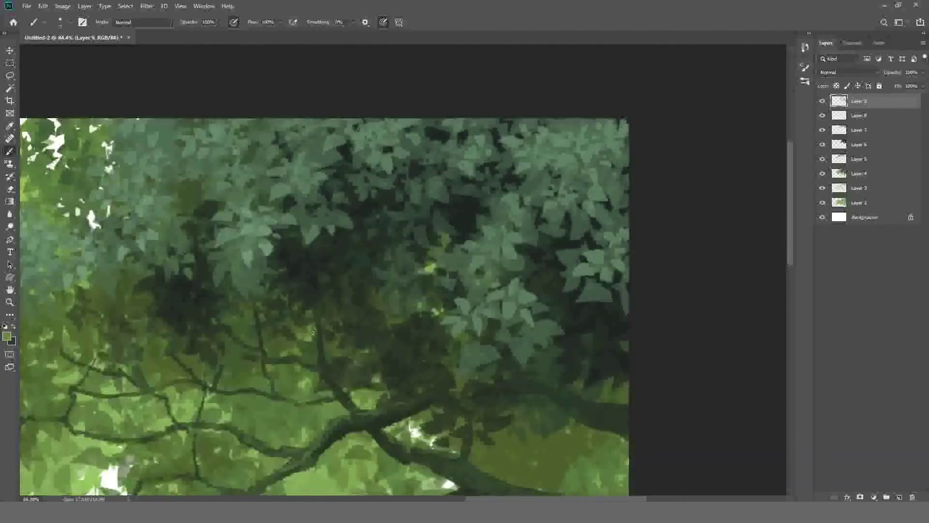
scroll(311, 347, "down", 3)
scroll(348, 356, "up", 1)
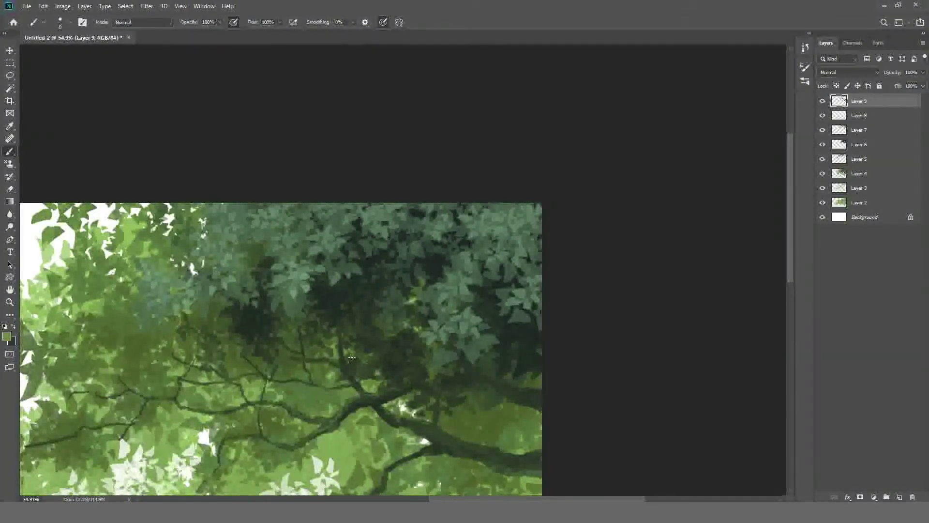
scroll(425, 228, "up", 5)
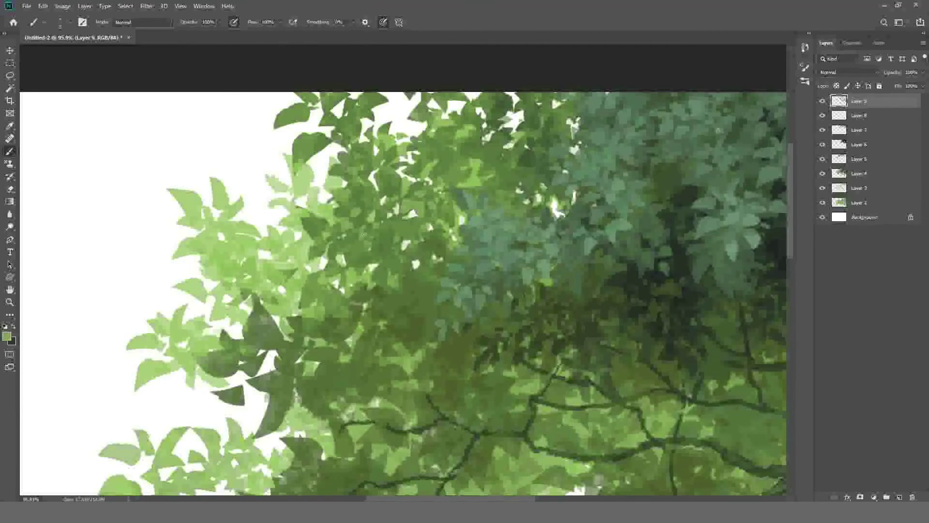
Undo the accidental dark straight stroke and sample a light leaf green.
mouse_move(419, 356)
left_mouse_down()
mouse_move(370, 369)
mouse_move(581, 247)
left_mouse_up()
left_click_drag(393, 225, 506, 159)
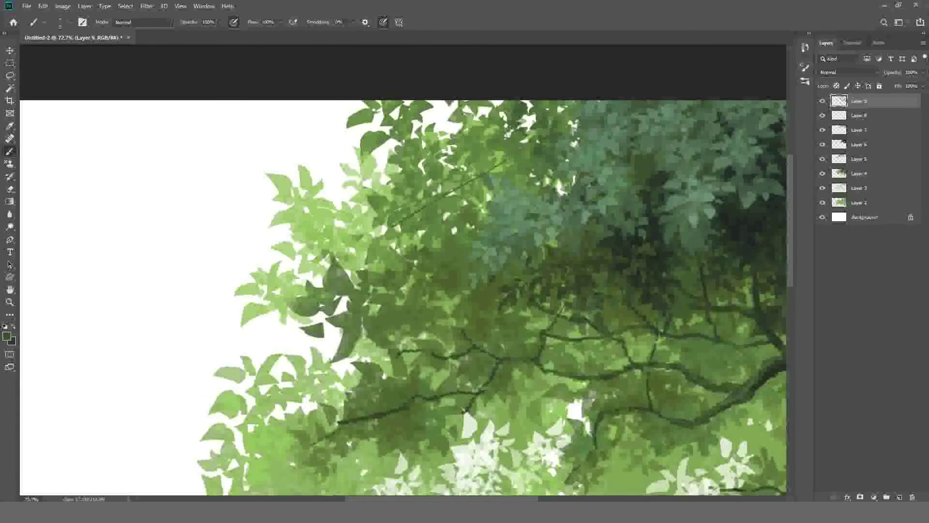
key("ctrl+z")
left_click(428, 194, "alt")
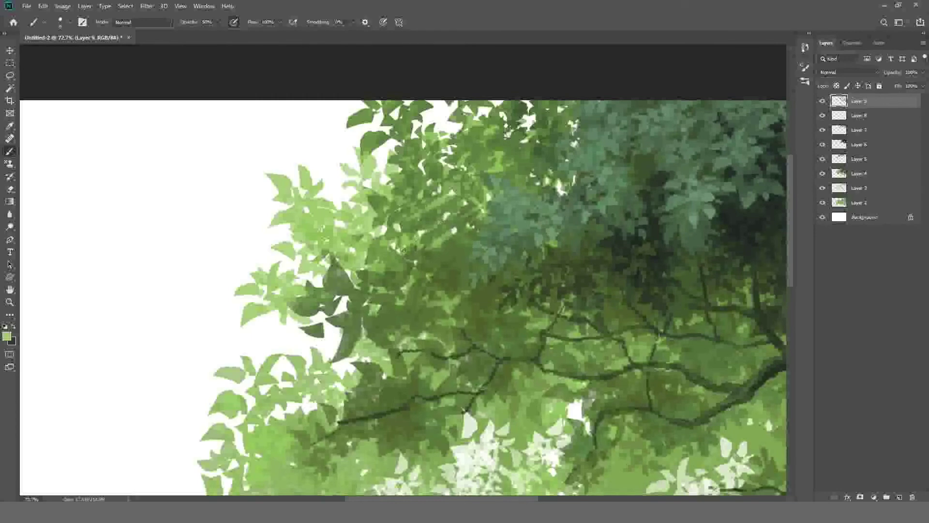
Shrink the brush to a small size and sample white from a leaf gap.
scroll(404, 251, "down", 5)
scroll(415, 315, "up", 4)
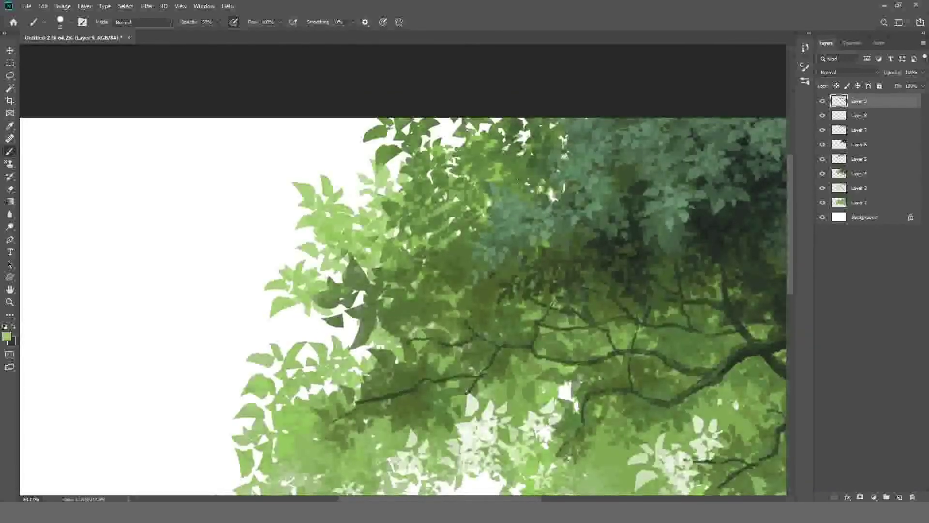
scroll(516, 155, "down", 3)
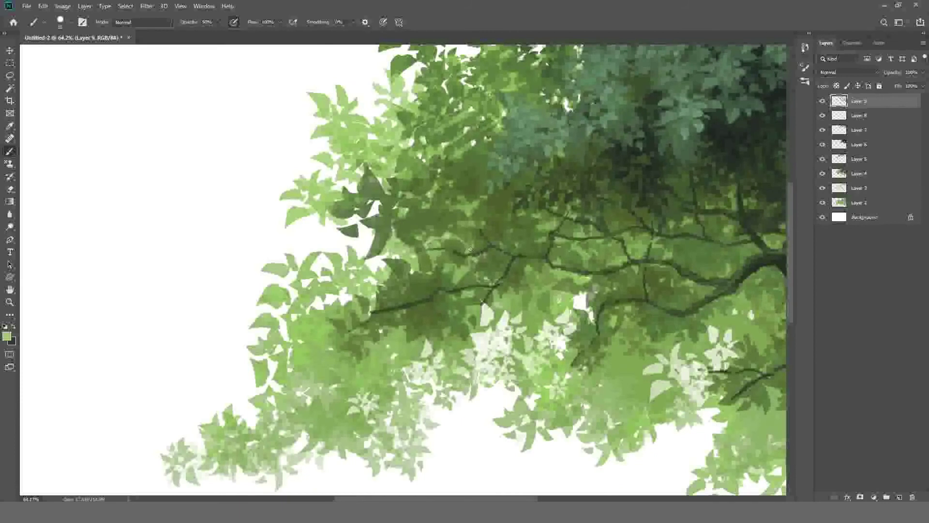
scroll(483, 260, "down", 5)
scroll(508, 290, "up", 4)
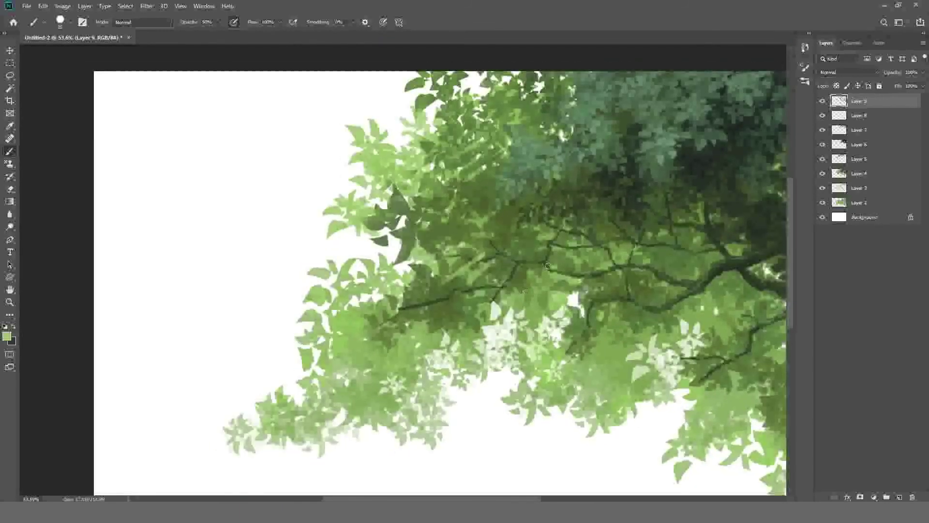
key("bracketleft")
key("bracketleft")
key("bracketleft")
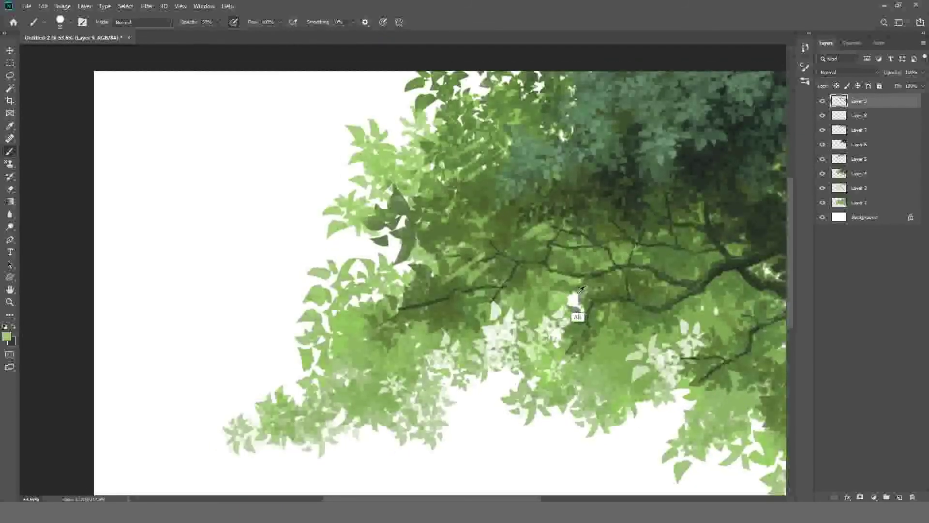
left_click(574, 315, "alt")
Restore 100% brush opacity and resample colours, trying foliage greens and canvas white.
scroll(545, 215, "up", 2)
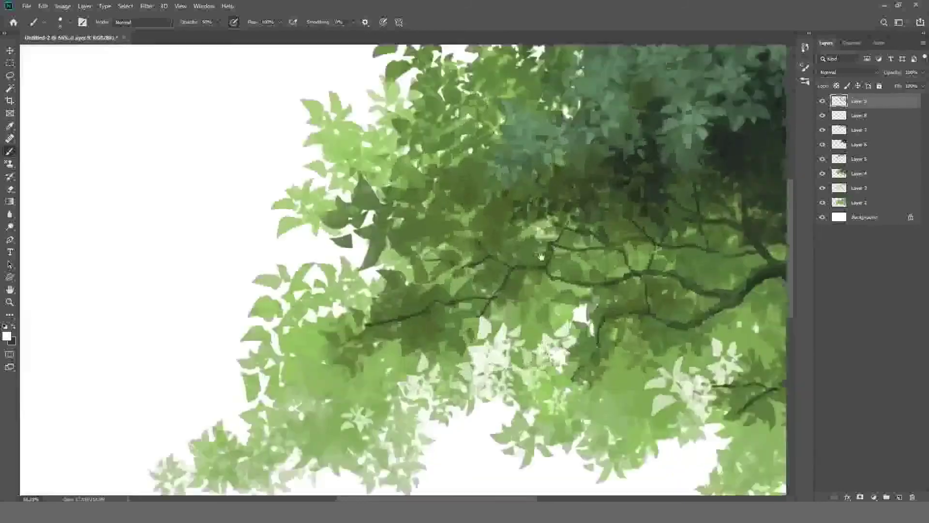
key("0")
left_click(463, 243, "alt")
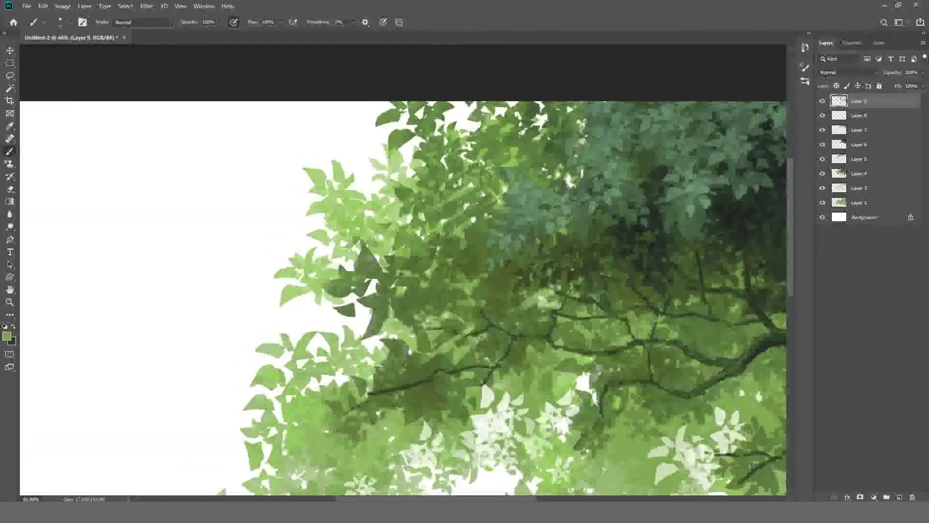
scroll(472, 233, "down", 1)
scroll(472, 227, "up", 1)
left_click(477, 193, "alt")
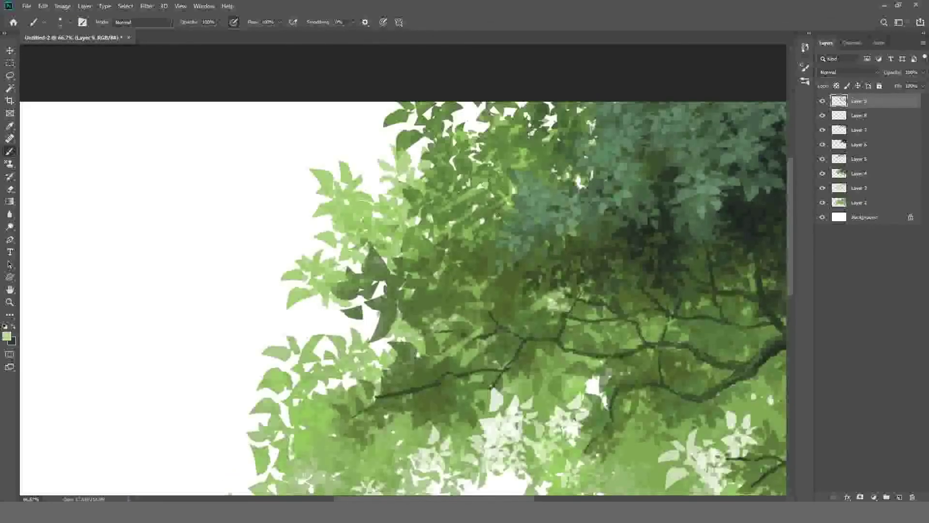
scroll(435, 198, "up", 2)
scroll(436, 199, "up", 2)
left_click(436, 197, "alt")
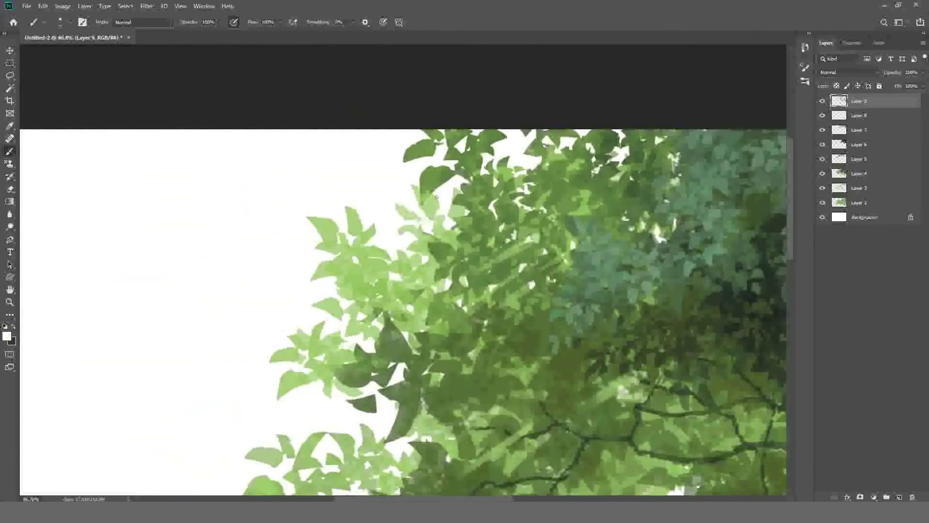
scroll(426, 227, "down", 1)
scroll(412, 242, "up", 1)
scroll(405, 263, "down", 1)
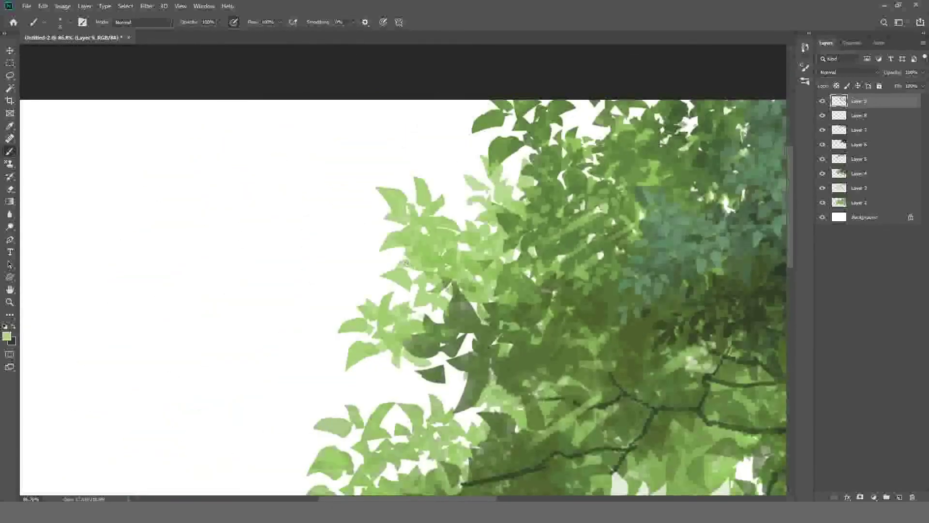
scroll(405, 263, "down", 1)
Paint a light-green leaf beside the left foliage, undo the misplaced blob, and shrink the brush.
key("bracketright")
key("bracketright")
key("bracketright")
scroll(426, 232, "up", 1)
left_click_drag(344, 202, 360, 220)
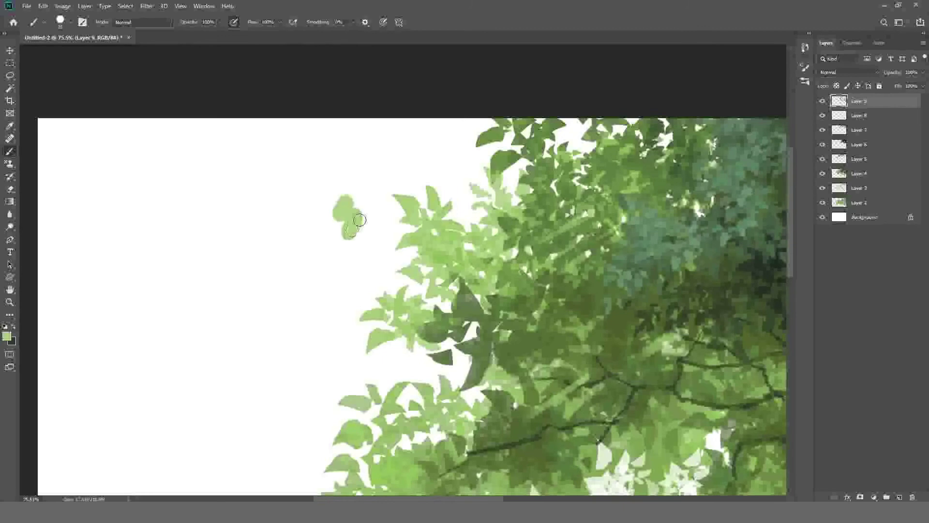
scroll(360, 220, "down", 1)
key("ctrl+z")
key("bracketleft")
key("bracketleft")
key("bracketleft")
scroll(455, 220, "up", 1)
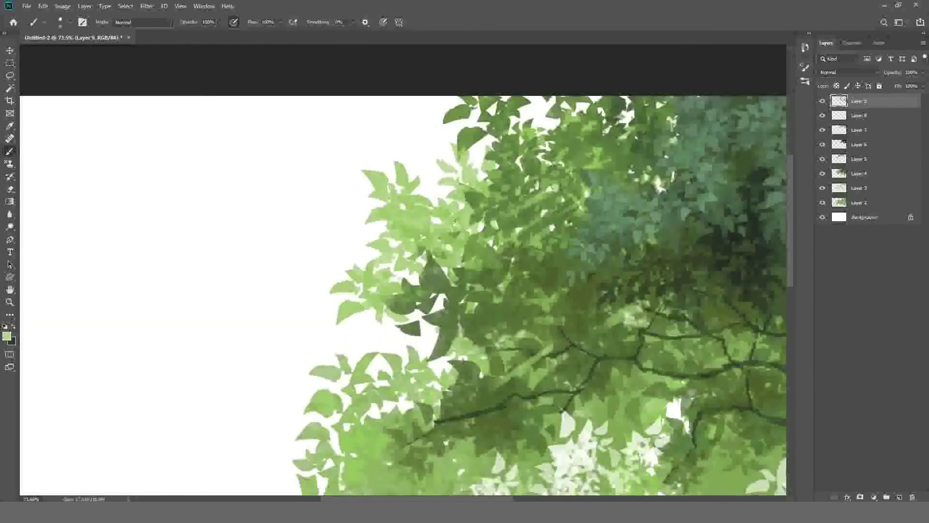
Paint several small light-green leaves along the left foliage edge.
left_click(385, 279, "alt")
left_click(414, 334, "alt")
left_click_drag(428, 300, 438, 306)
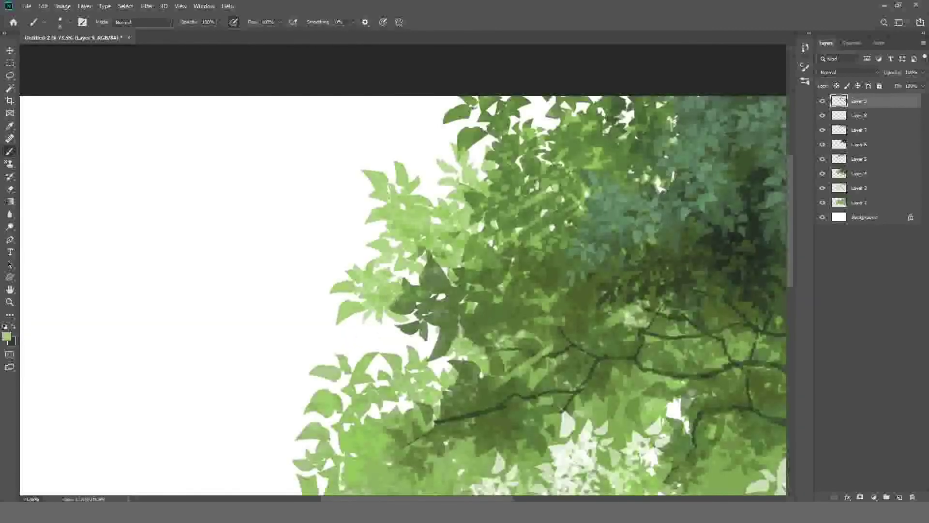
Sample darker foliage greens and reset the brush to full opacity.
left_click(386, 298, "alt")
left_click(449, 289, "alt")
scroll(426, 300, "down", 1)
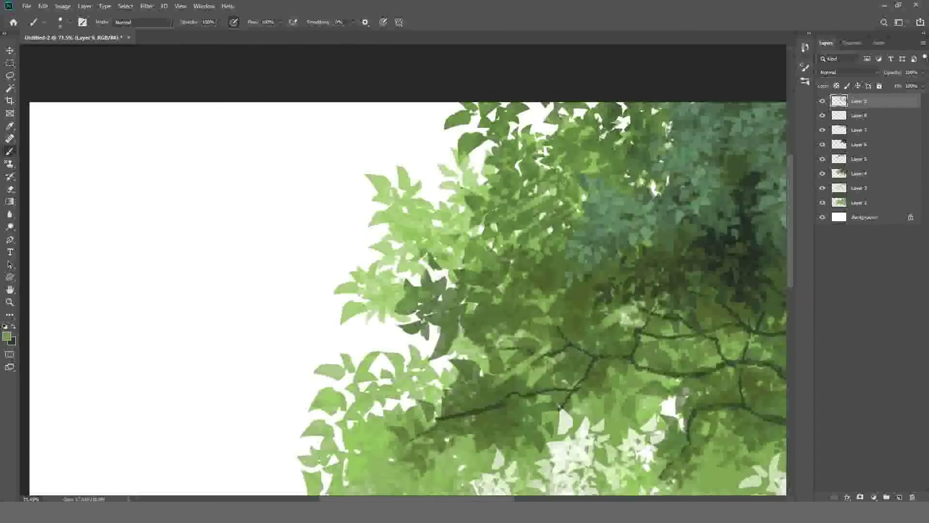
scroll(426, 301, "down", 2)
scroll(474, 310, "up", 1)
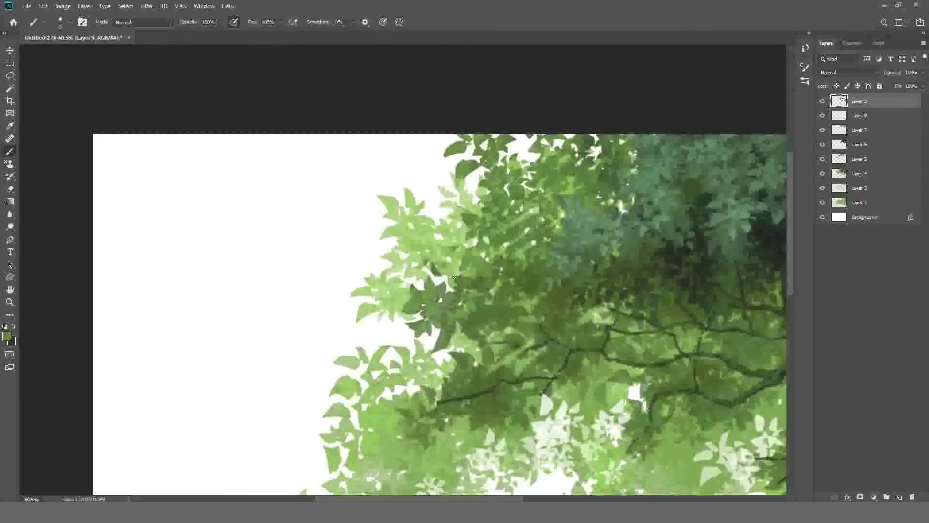
left_click(434, 234, "alt")
key("0")
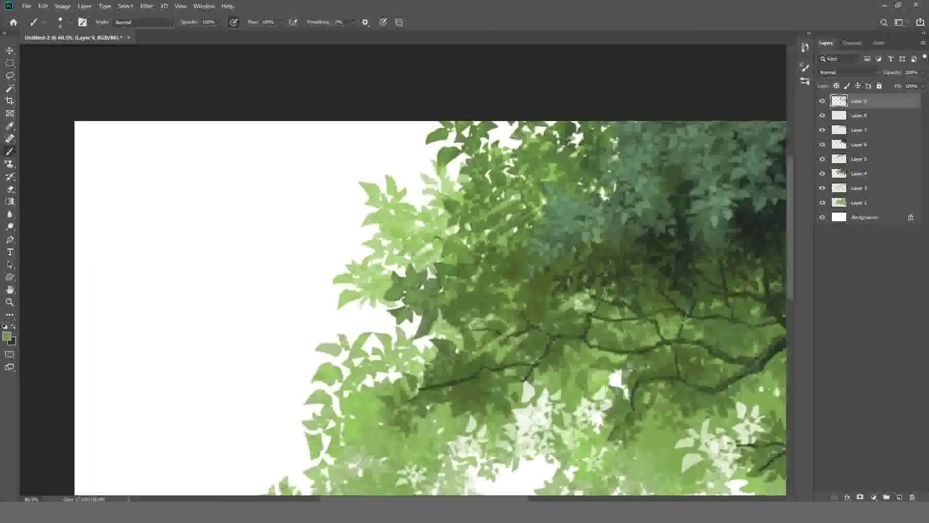
scroll(303, 231, "down", 3)
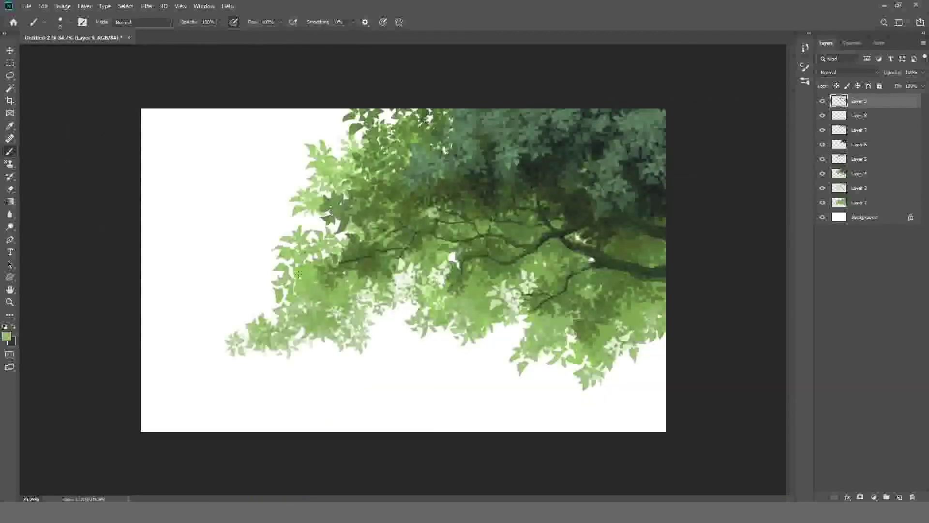
Dab green into the lower foliage and resample darker and lighter greens from the leaves.
left_click_drag(324, 253, 290, 274)
left_click(351, 315, "alt")
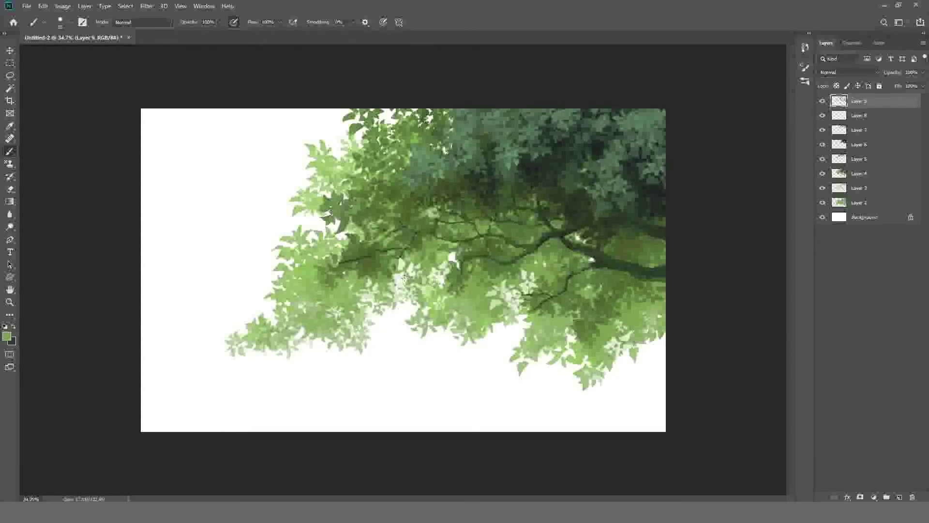
left_click(416, 299, "alt")
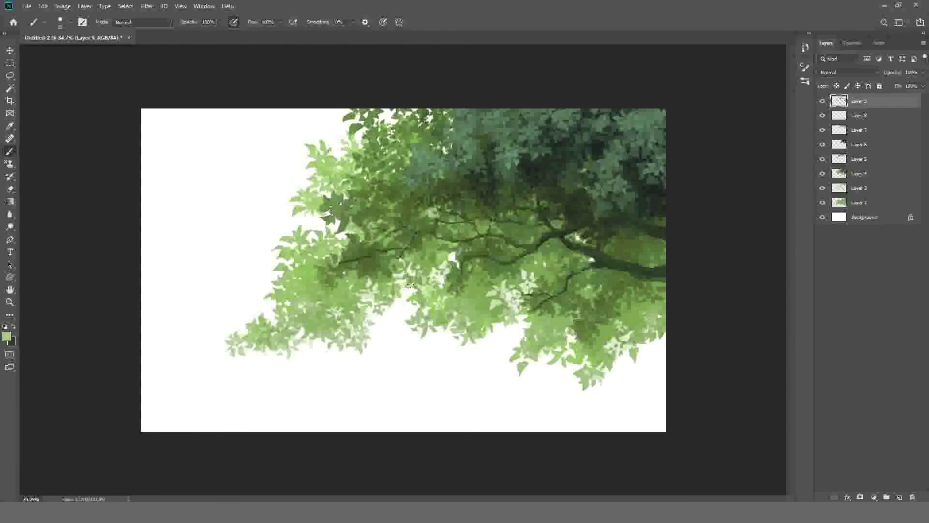
Enlarge the brush, set opacity to 30%, and sample a darker foliage green.
key("bracketright")
key("bracketright")
key("bracketright")
key("3")
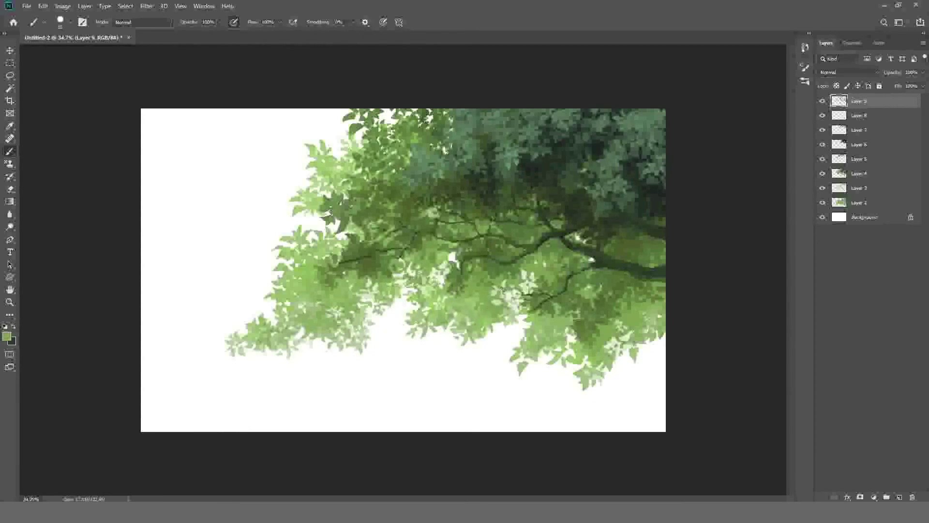
scroll(541, 260, "down", 1)
left_click(541, 260, "alt")
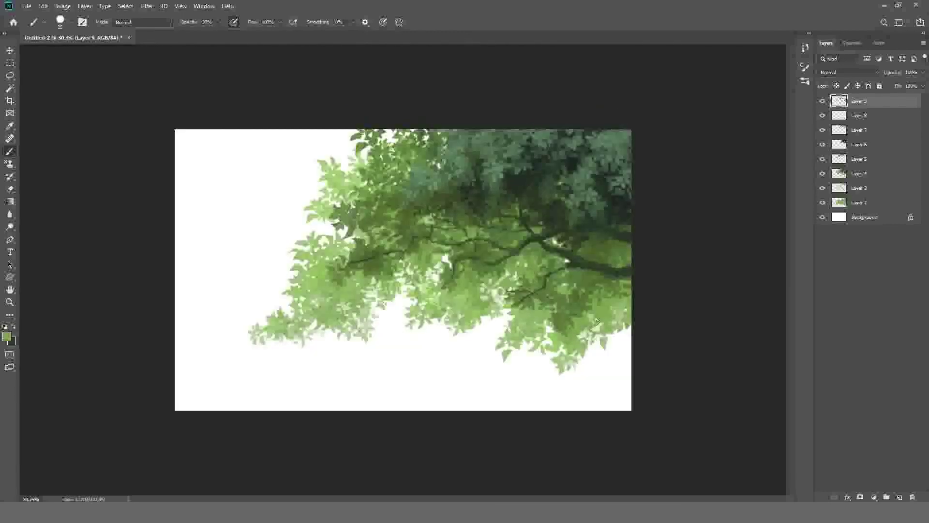